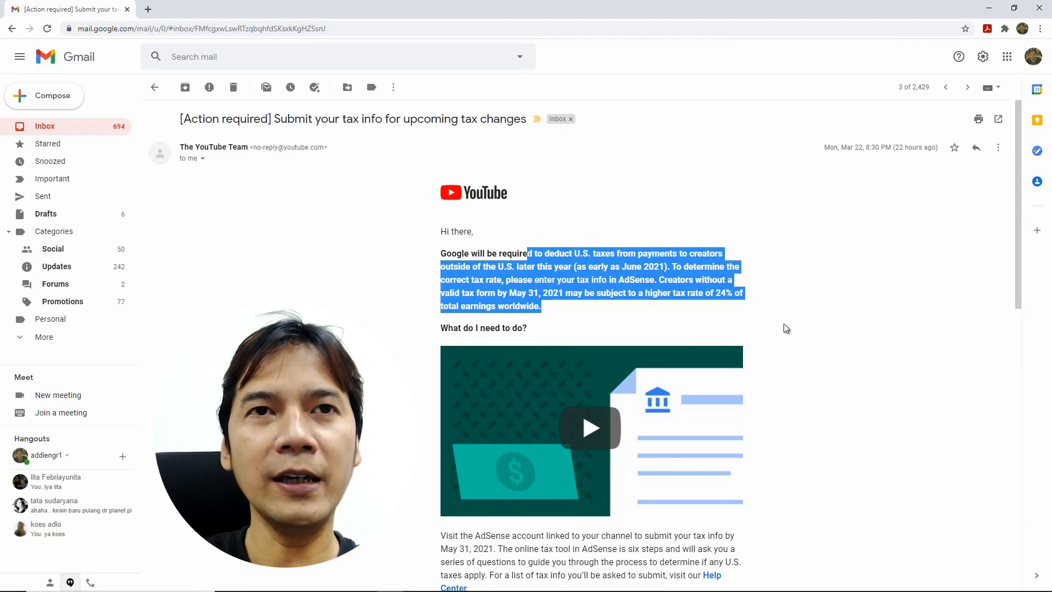
Step: Read the YouTube tax info email, covering the U.S. tax deduction paragraph, the submission instructions and the impact on earnings
left_click(761, 325)
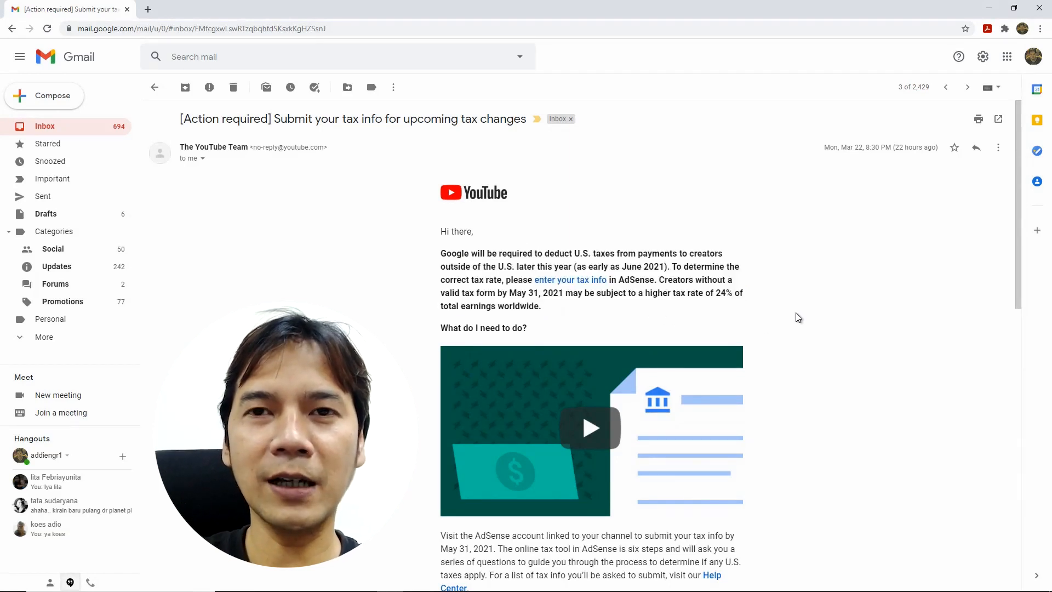
scroll(795, 312, "down", 4)
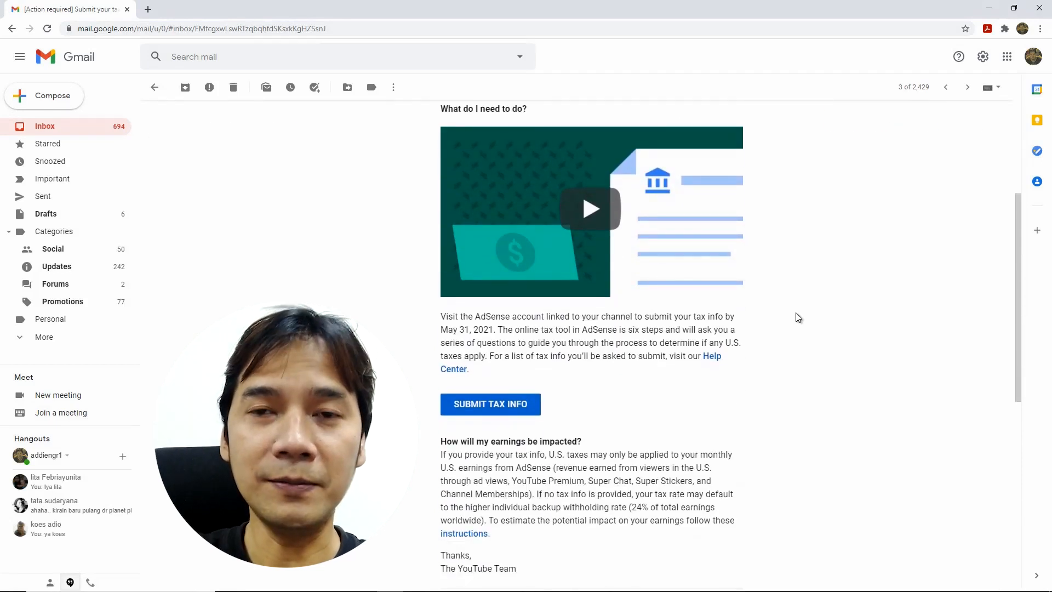
scroll(797, 316, "down", 4)
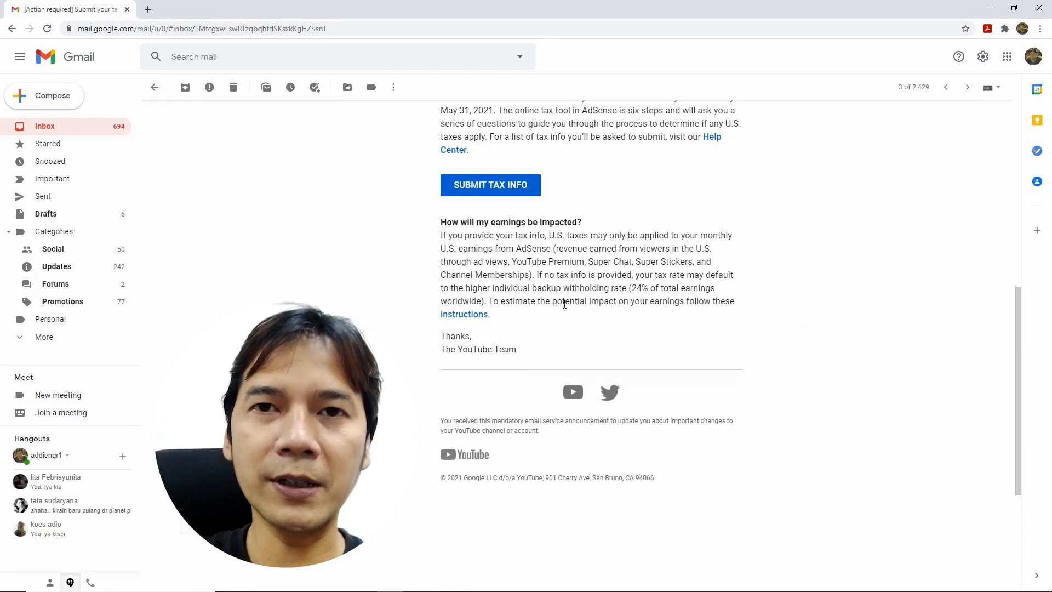
scroll(756, 323, "up", 1)
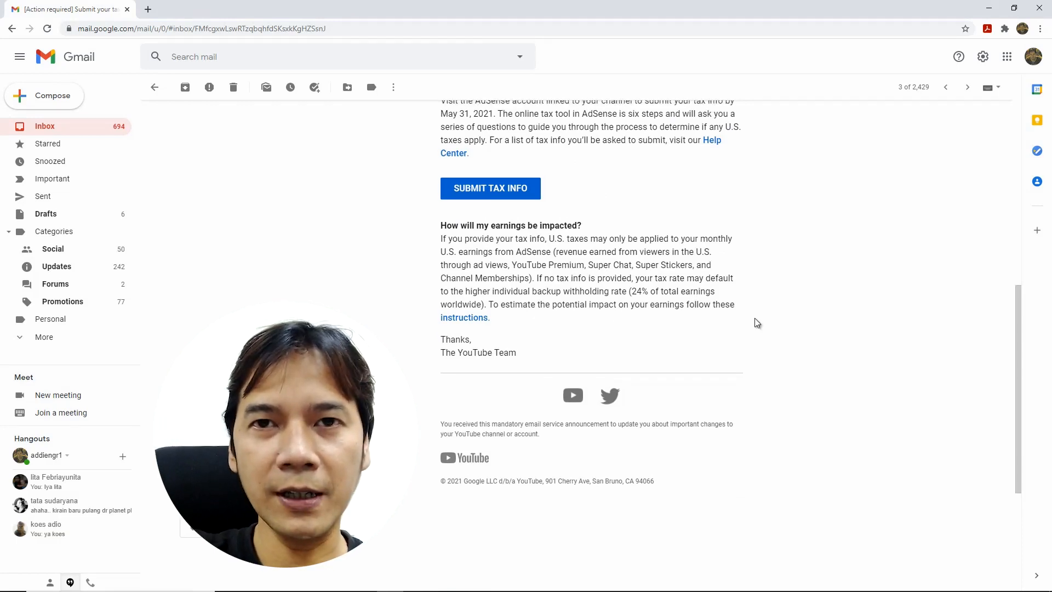
scroll(648, 333, "up", 4)
left_click(514, 406)
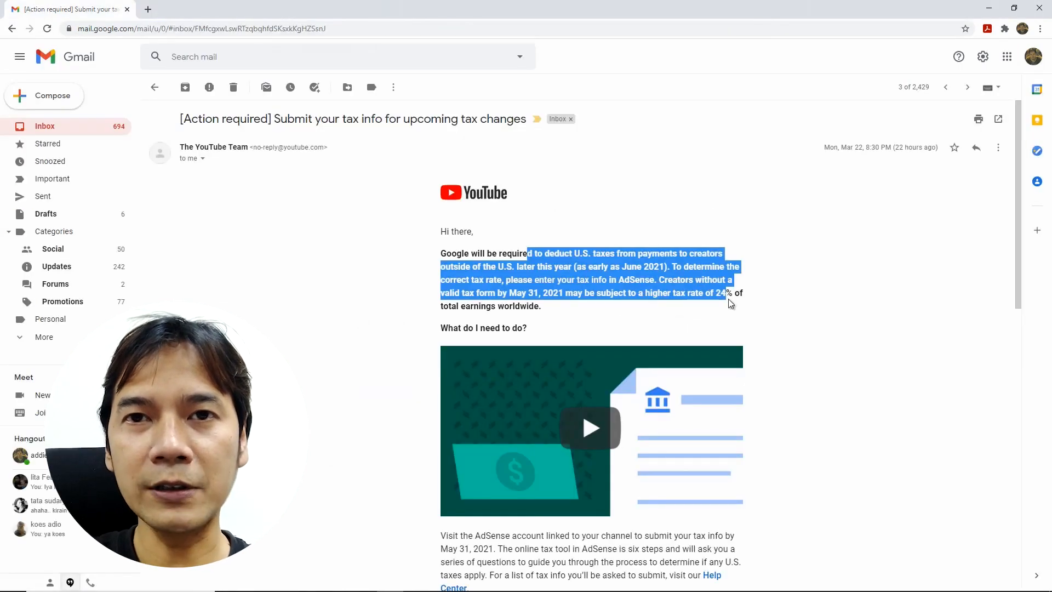
left_click_drag(730, 298, 741, 310)
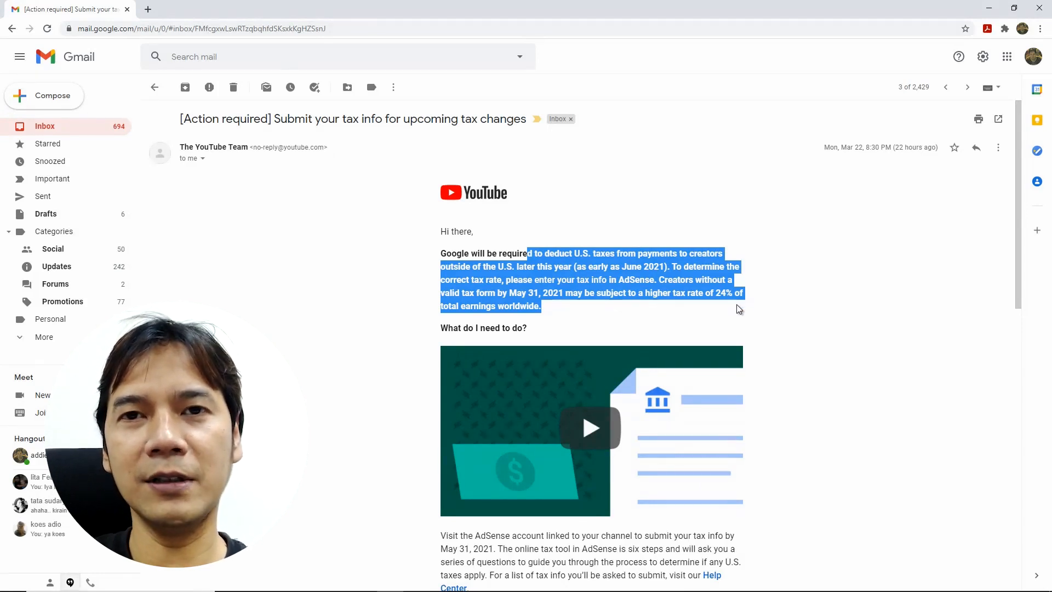
left_click(783, 324)
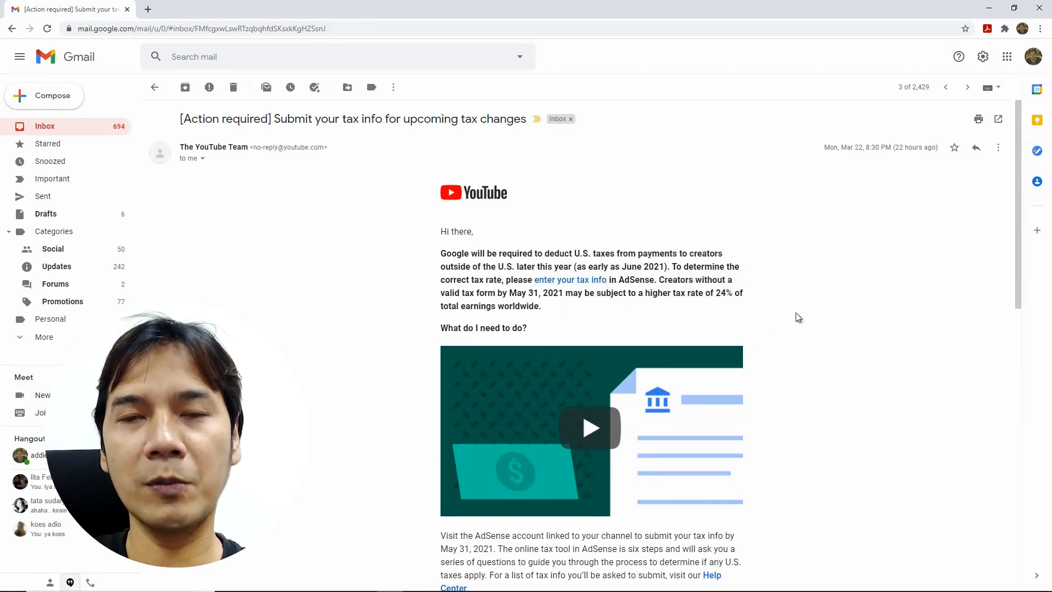
scroll(795, 315, "down", 4)
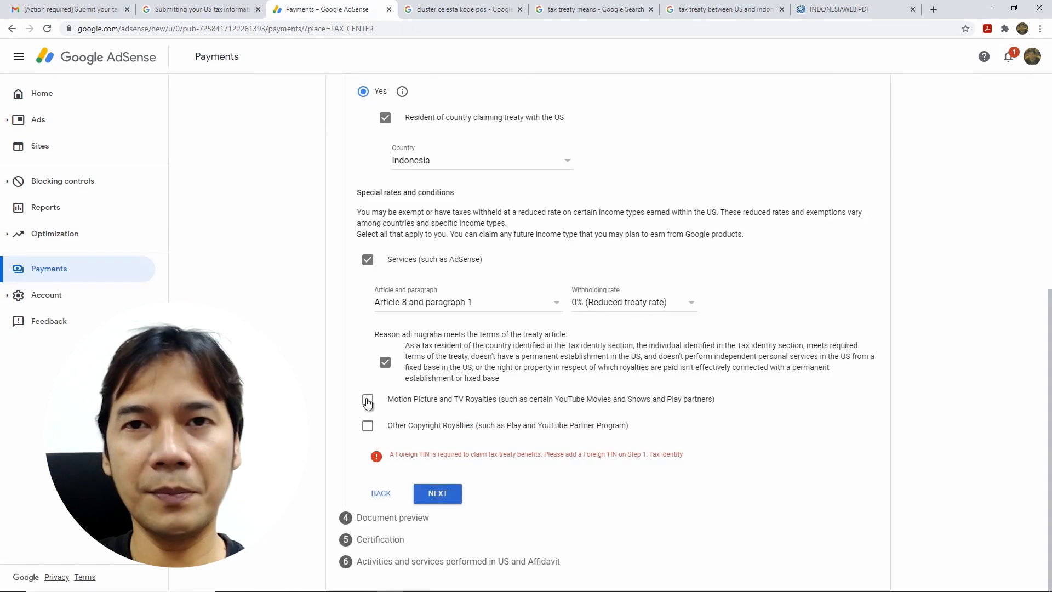
Step: Claim Motion Picture and TV Royalties under Article 13 and paragraph 2 at the 10% reduced treaty rate, and confirm the treaty terms are met
left_click(386, 399)
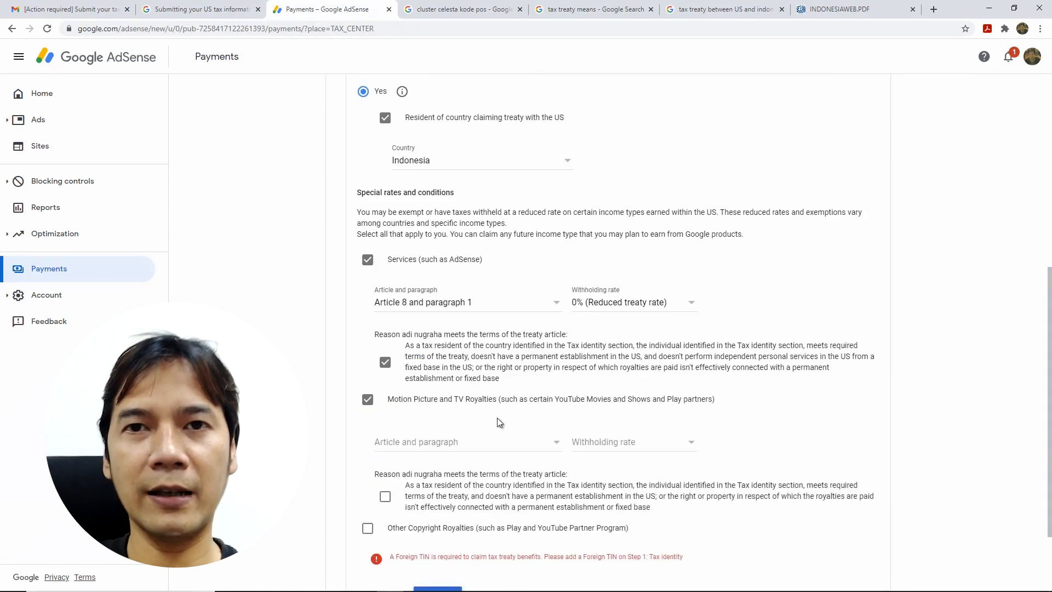
scroll(602, 373, "down", 2)
left_click(555, 341)
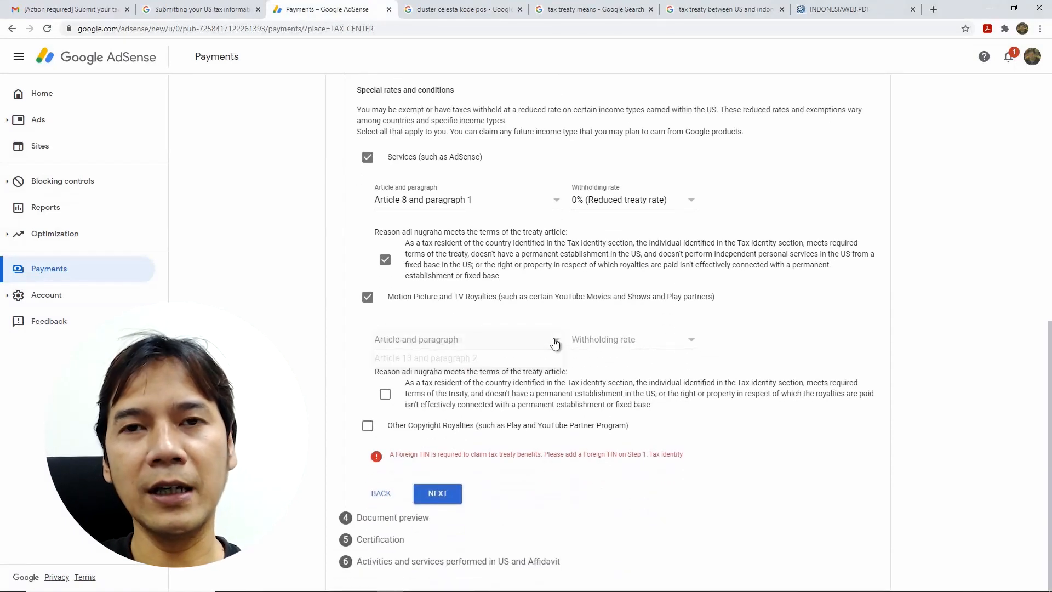
left_click(469, 357)
left_click(672, 343)
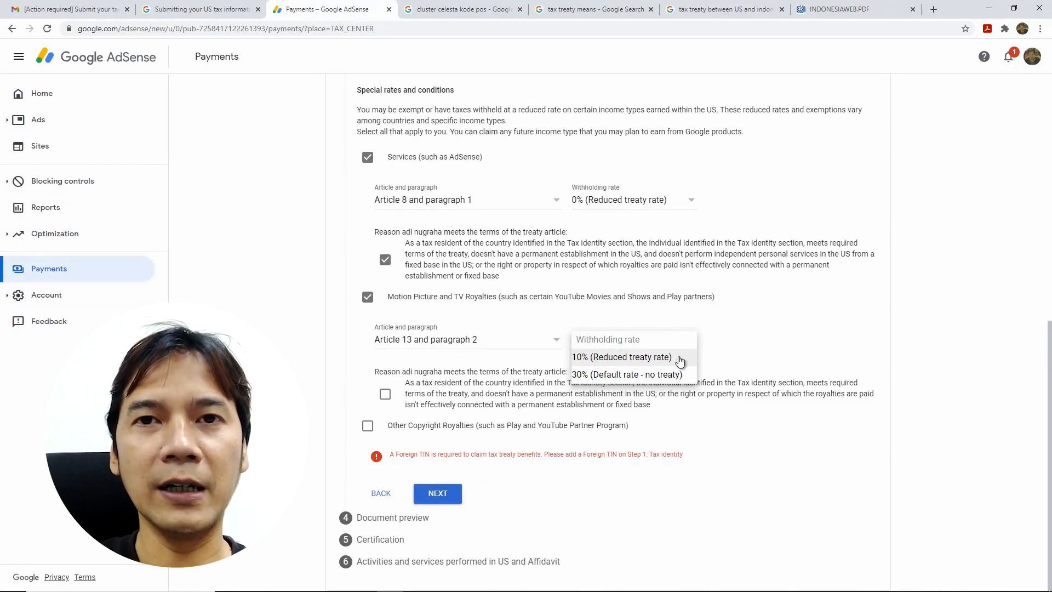
left_click(679, 359)
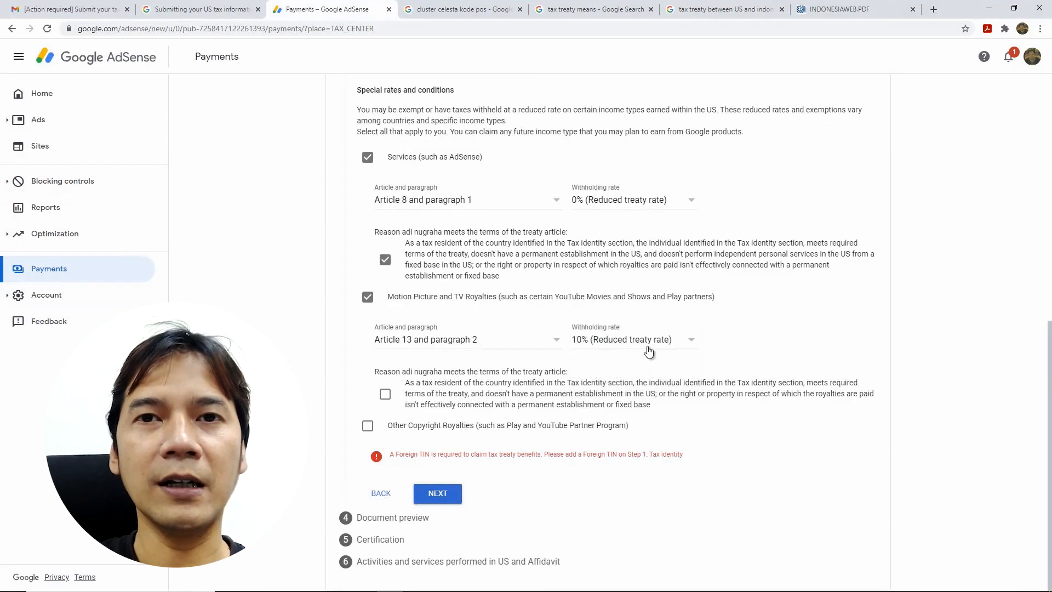
left_click(387, 394)
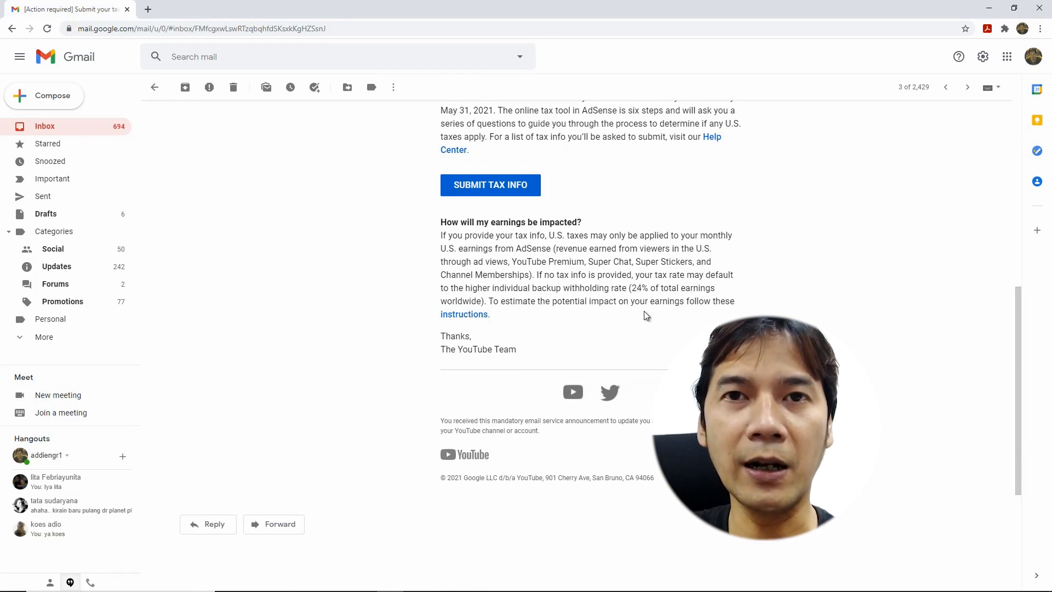
Step: Open the email's tax info submission link, and search Google for "google adsense login" to open the AdSense account
scroll(641, 312, "up", 4)
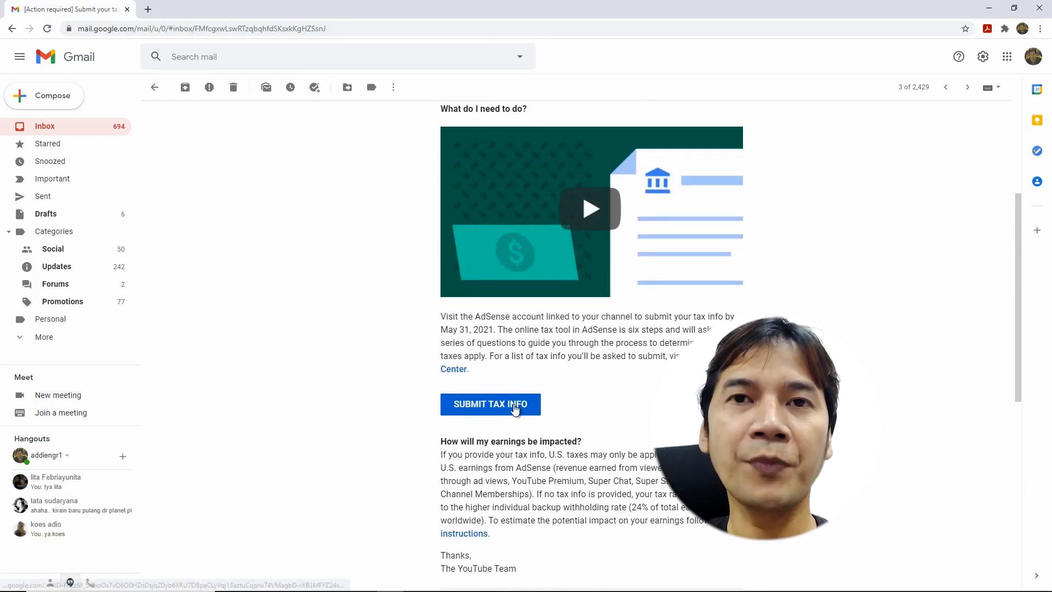
left_click(514, 403)
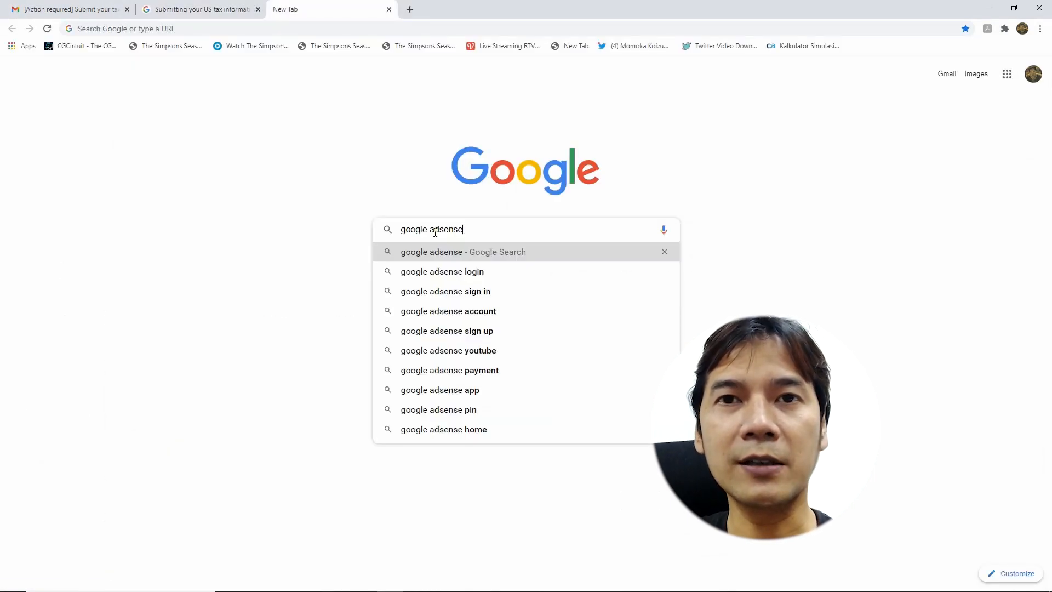
key("Down")
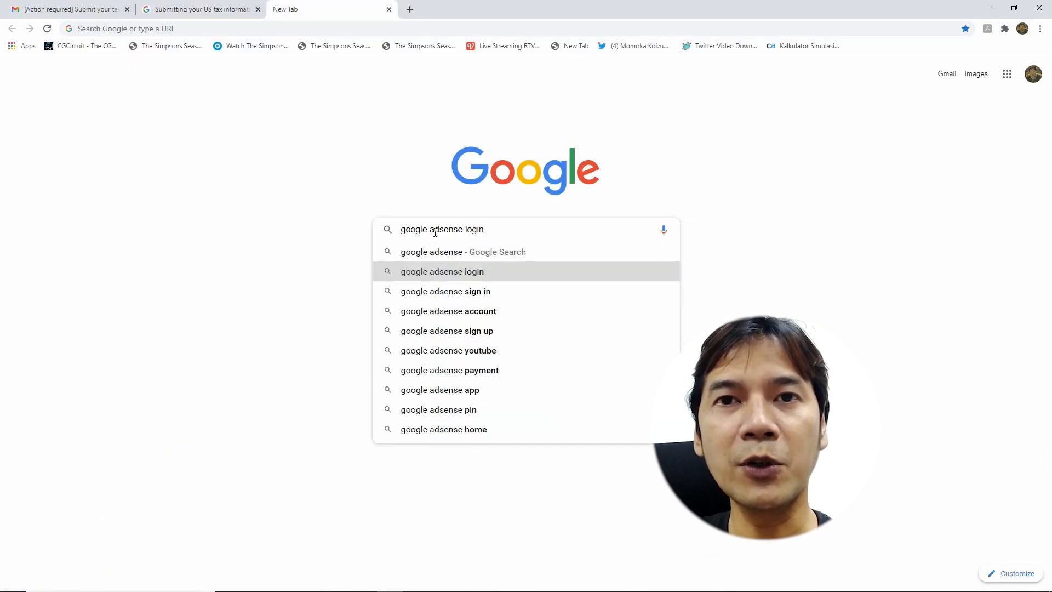
key("Return")
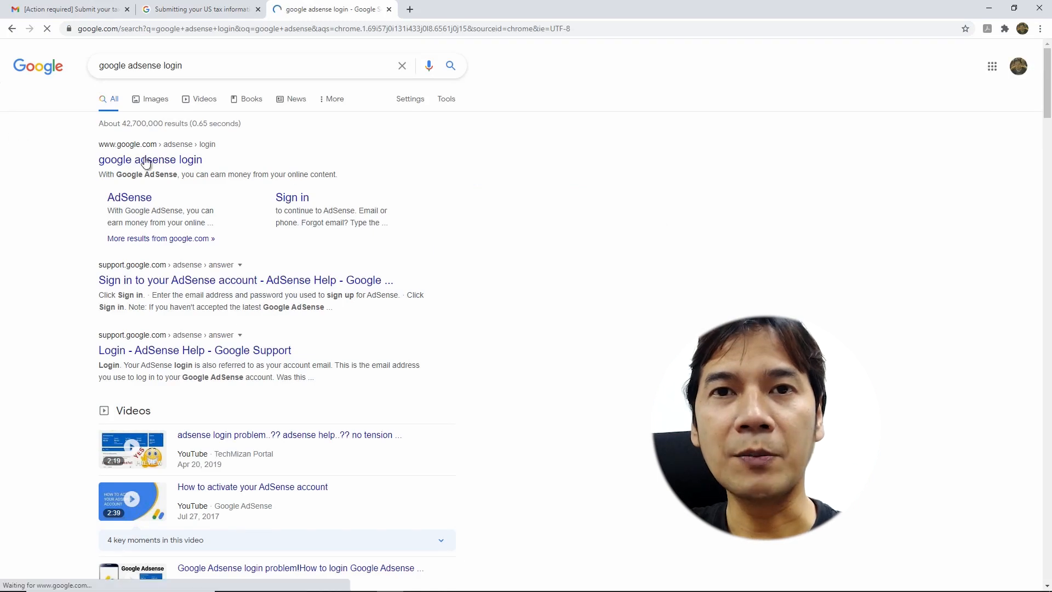
left_click(179, 161)
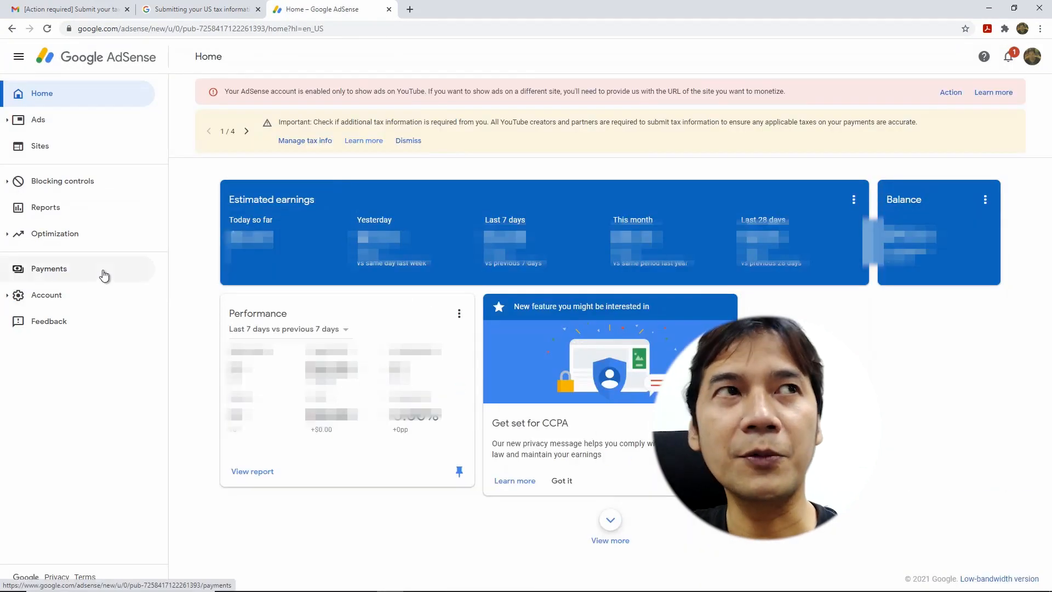
Step: Open the tax info management page from the AdSense payments area and verify identity with the account password
left_click(104, 274)
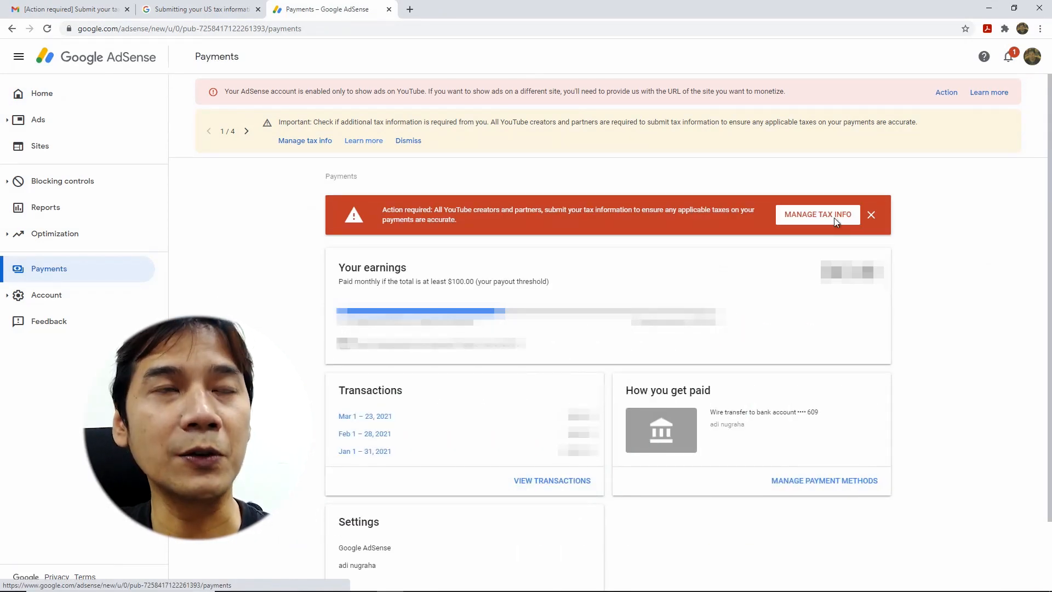
left_click(833, 218)
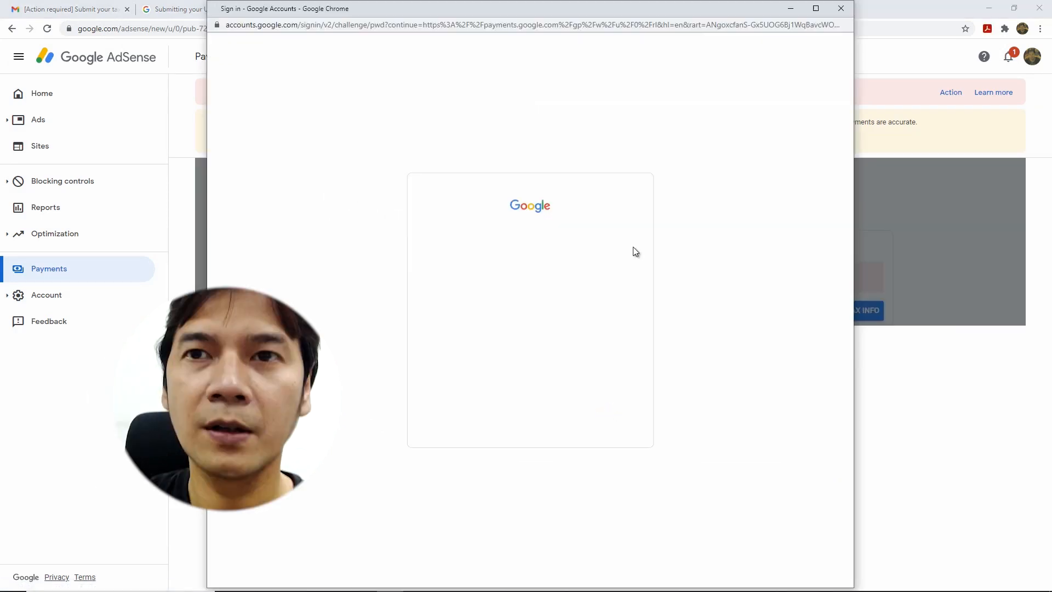
left_click(489, 321)
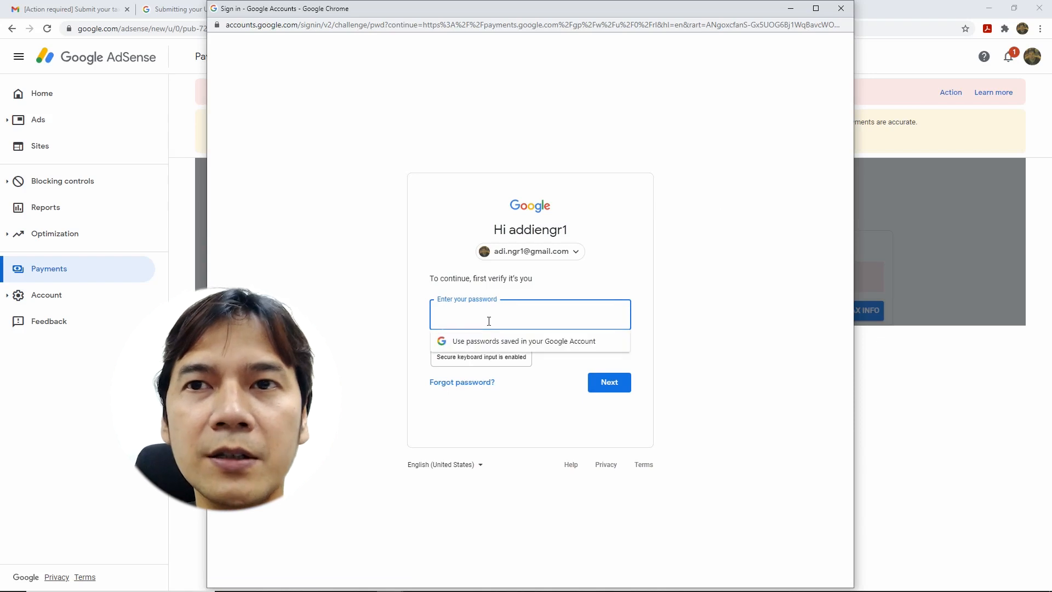
type("••••••••")
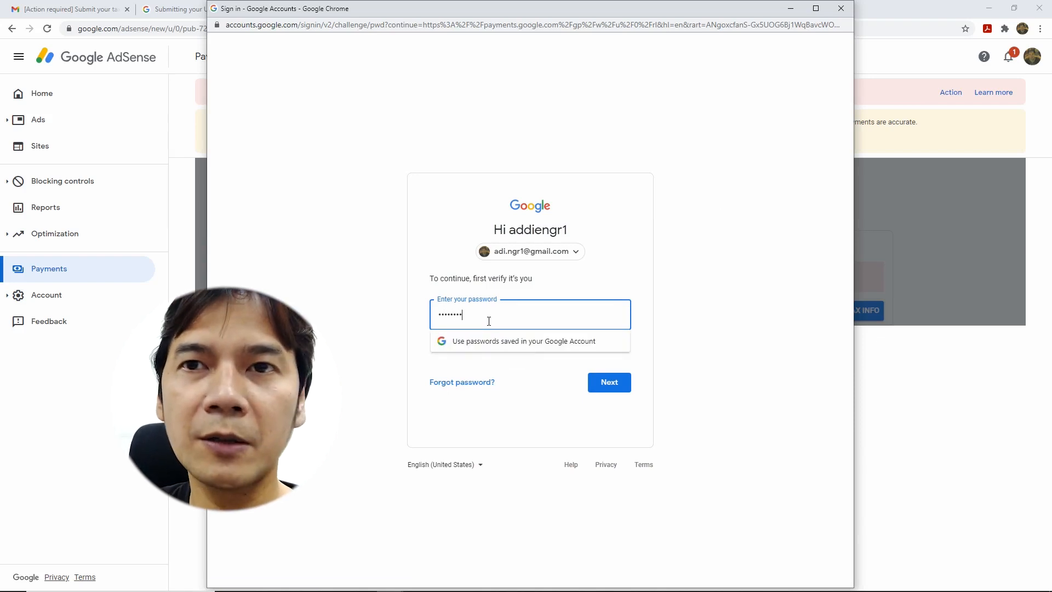
left_click(616, 384)
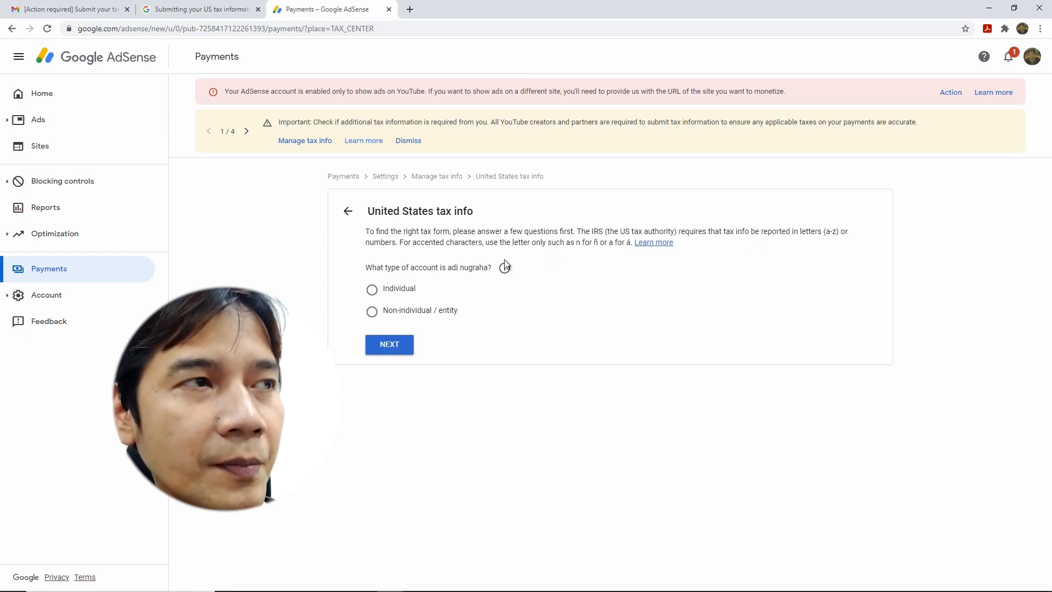
Step: Set the account type to Individual, answer No to US citizenship or residency, and start the W-8BEN form
left_click(394, 295)
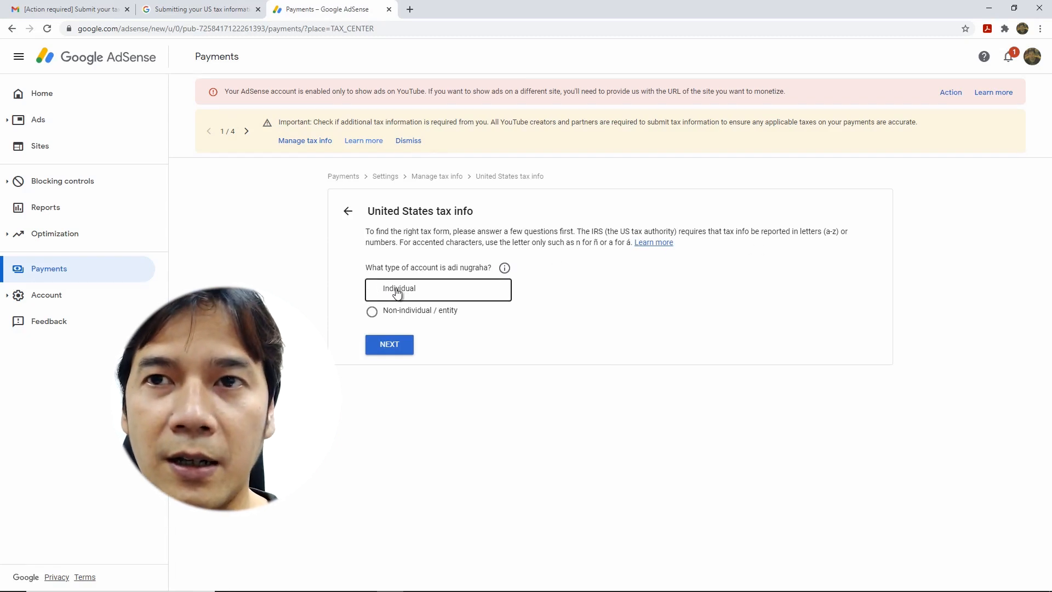
left_click(397, 345)
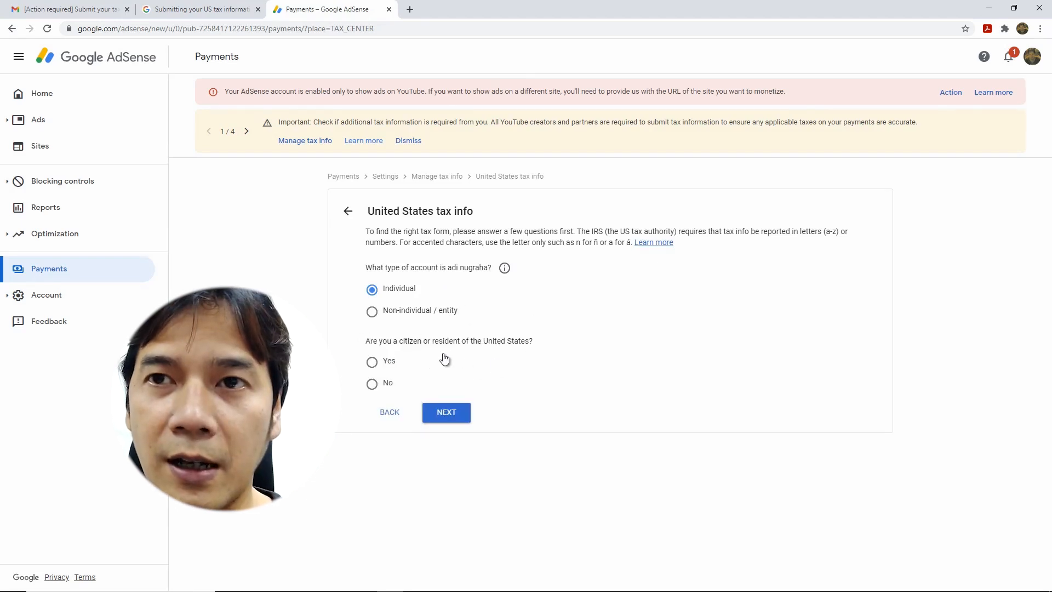
left_click(372, 386)
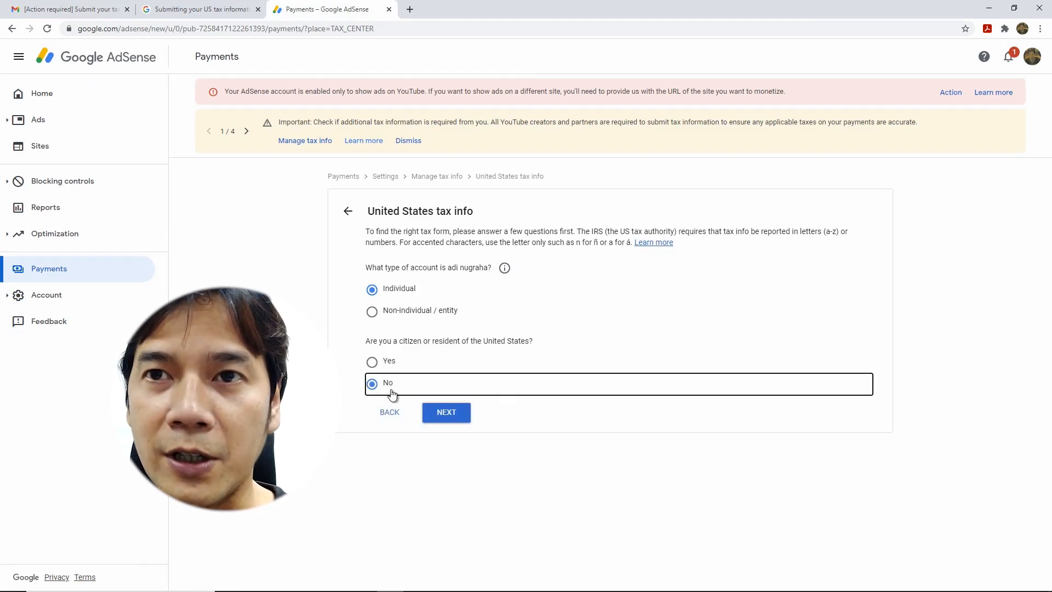
left_click(456, 417)
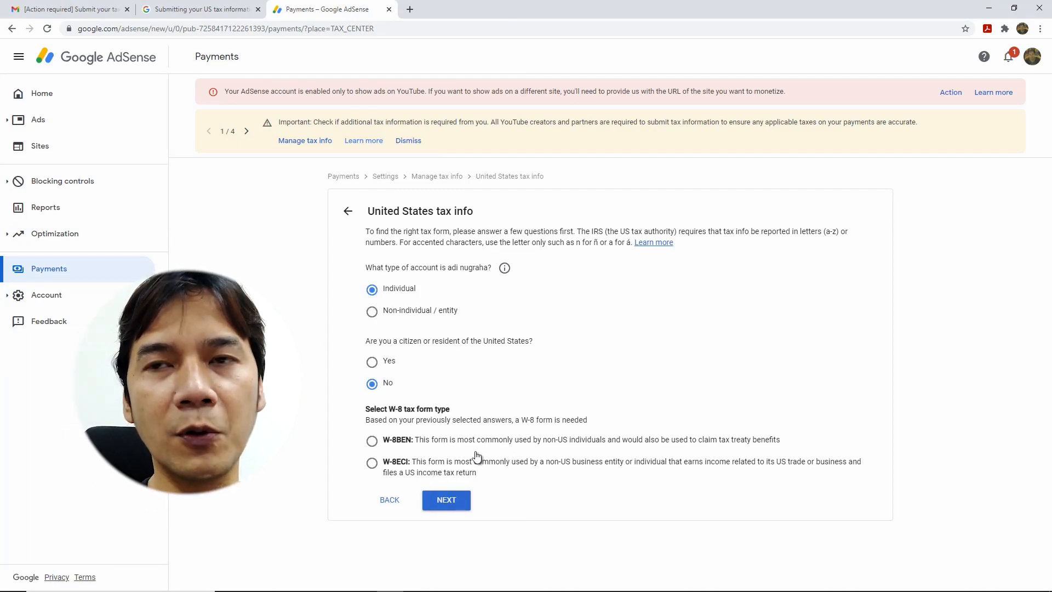
left_click(373, 442)
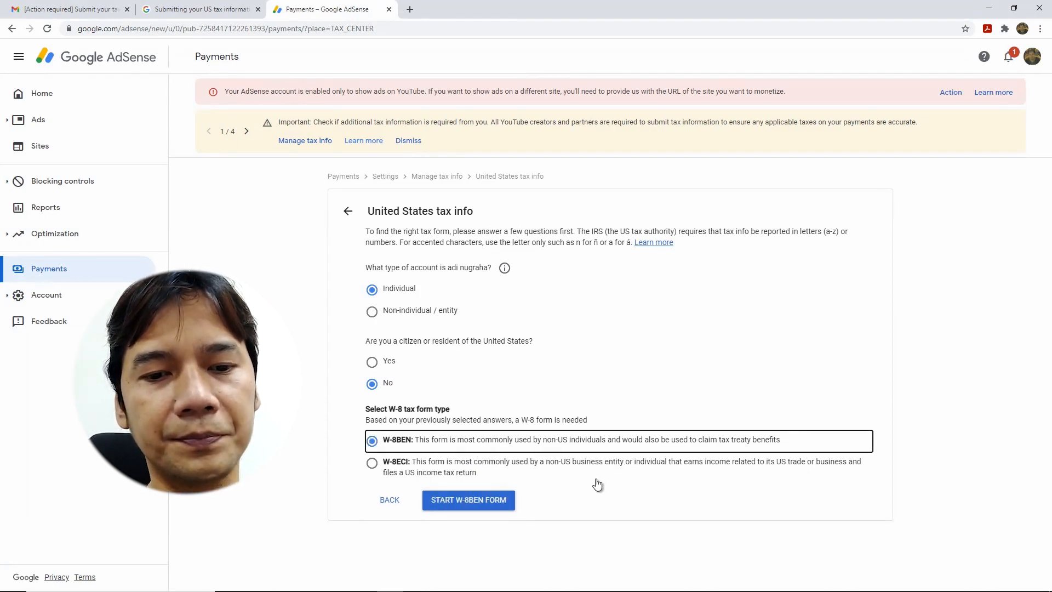
left_click(503, 509)
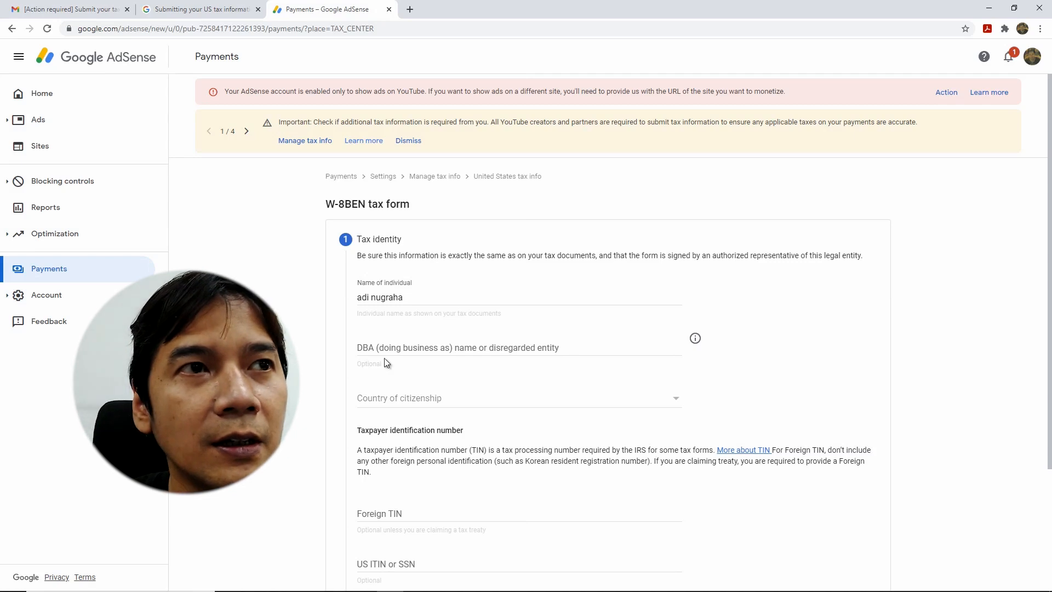
Step: Set the country of citizenship to Indonesia in the Tax identity section
left_click(675, 397)
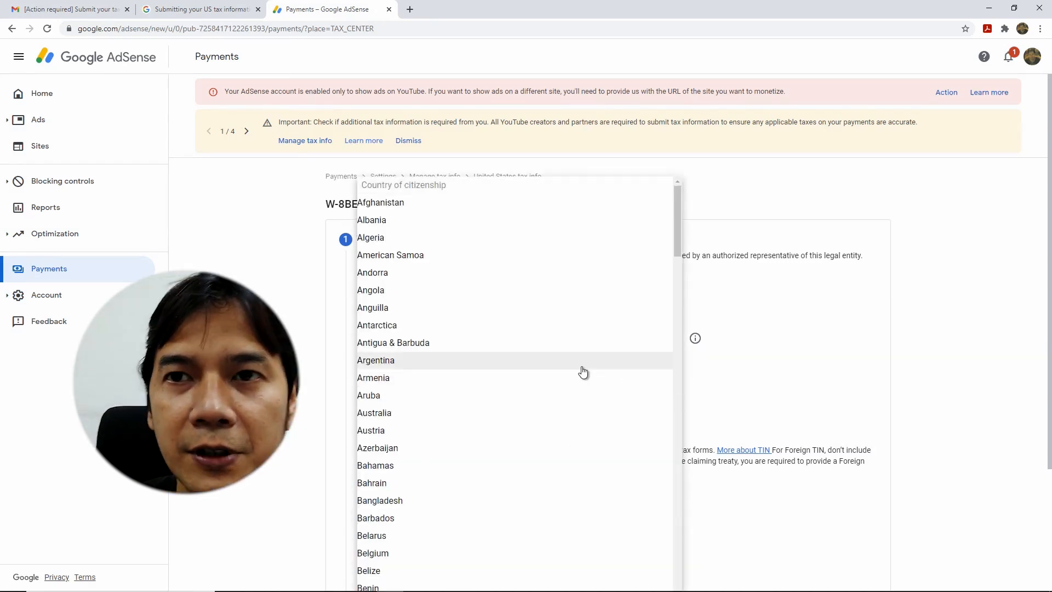
type("in")
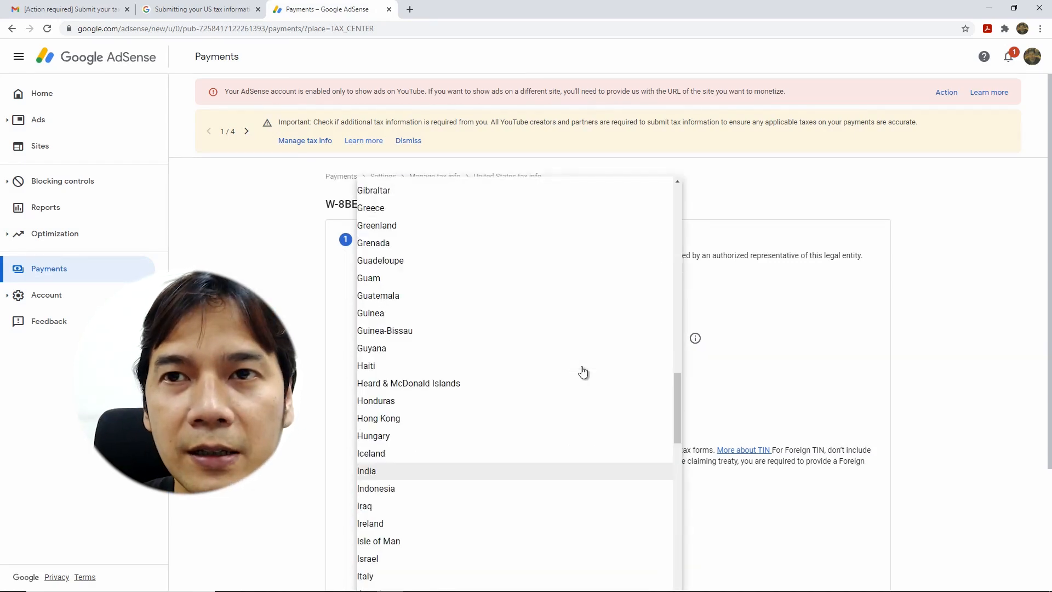
left_click(421, 490)
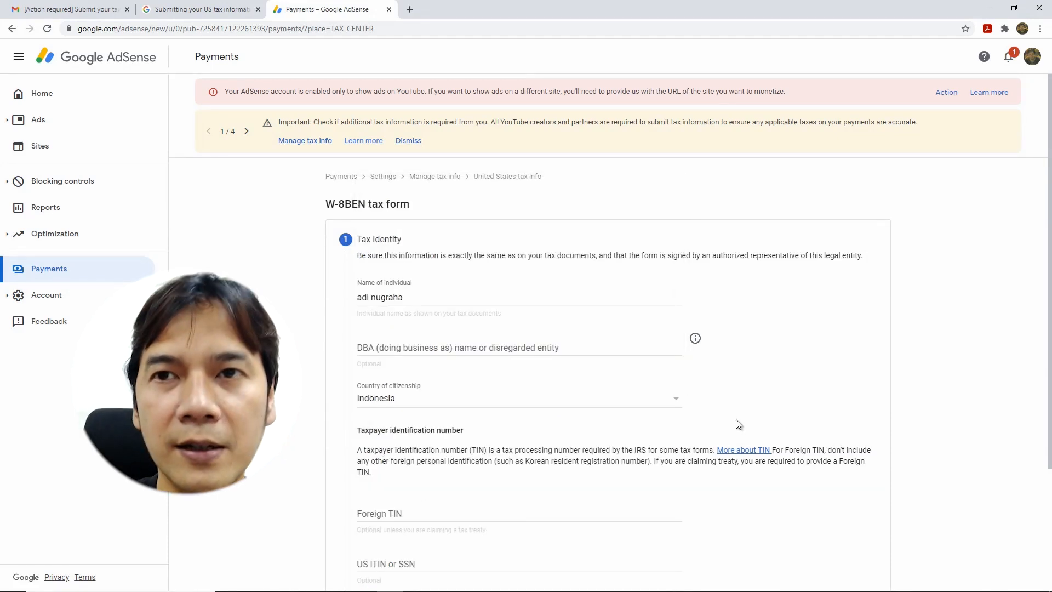
Step: Enter the individual's taxpayer identification number as the Foreign TIN, leaving the US ITIN or SSN blank
scroll(738, 424, "down", 3)
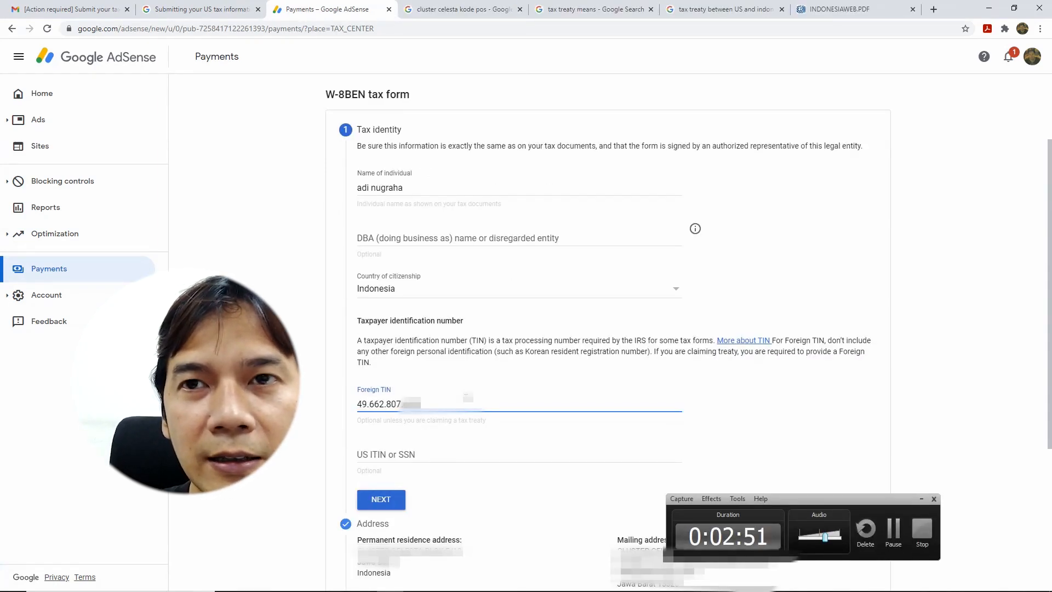
type("00")
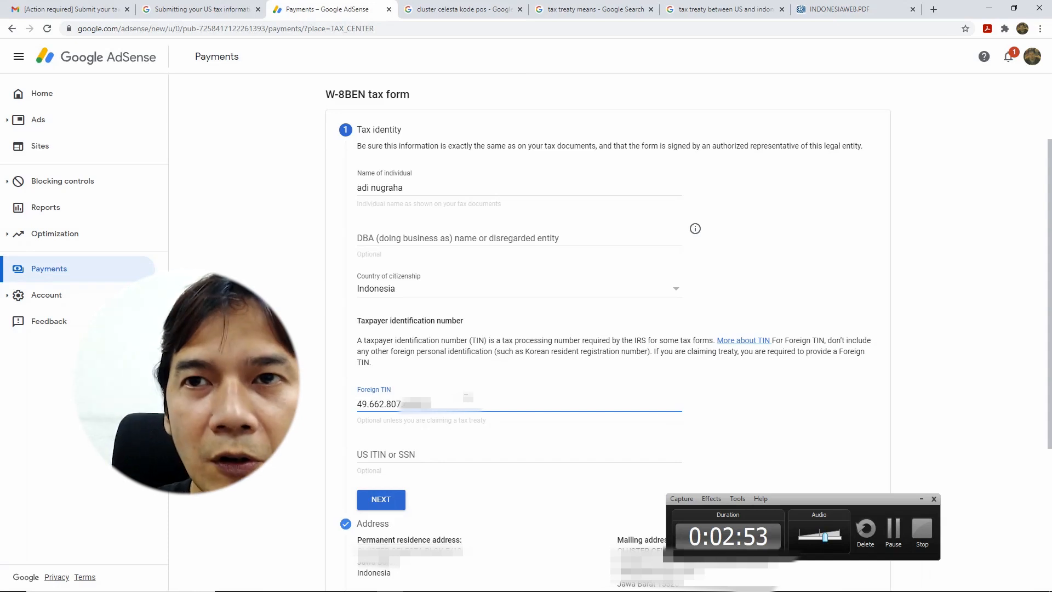
type("000")
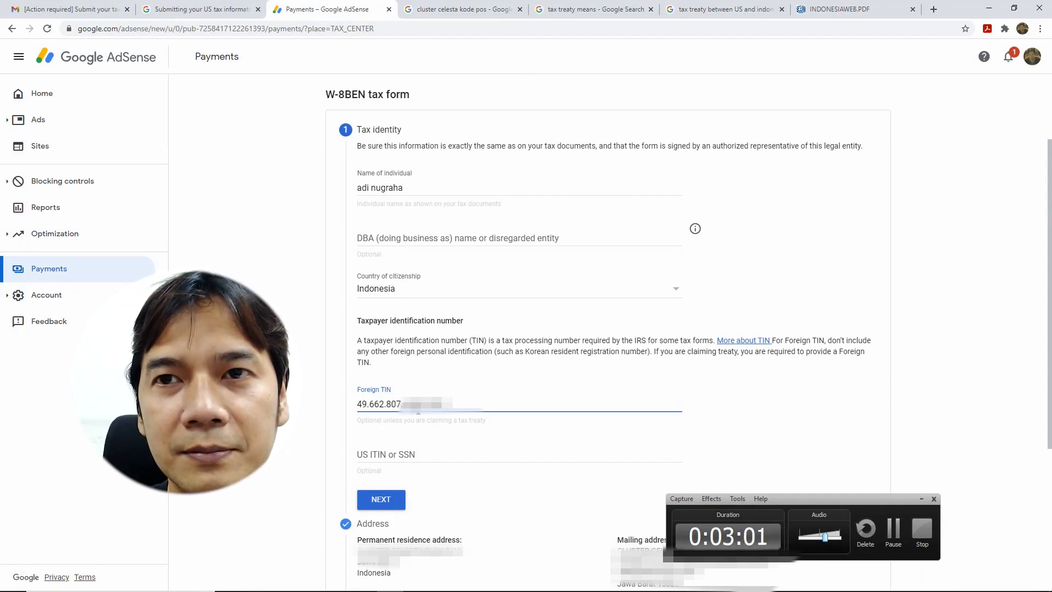
Step: Complete the Tax identity section and fill in the permanent residence address, including the street address, city and province
left_click(382, 499)
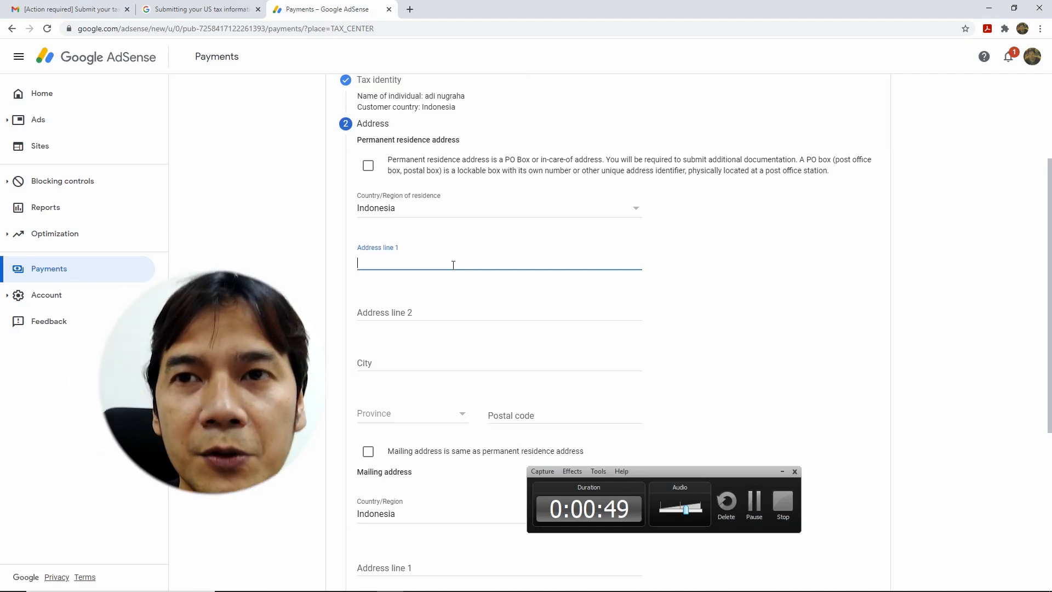
type("CLU")
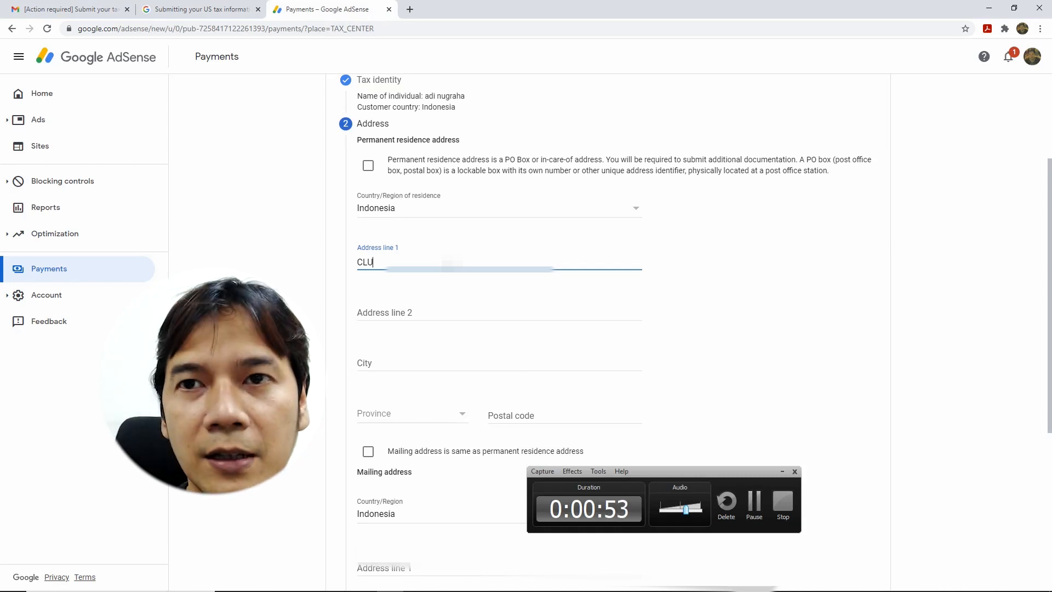
type("STER")
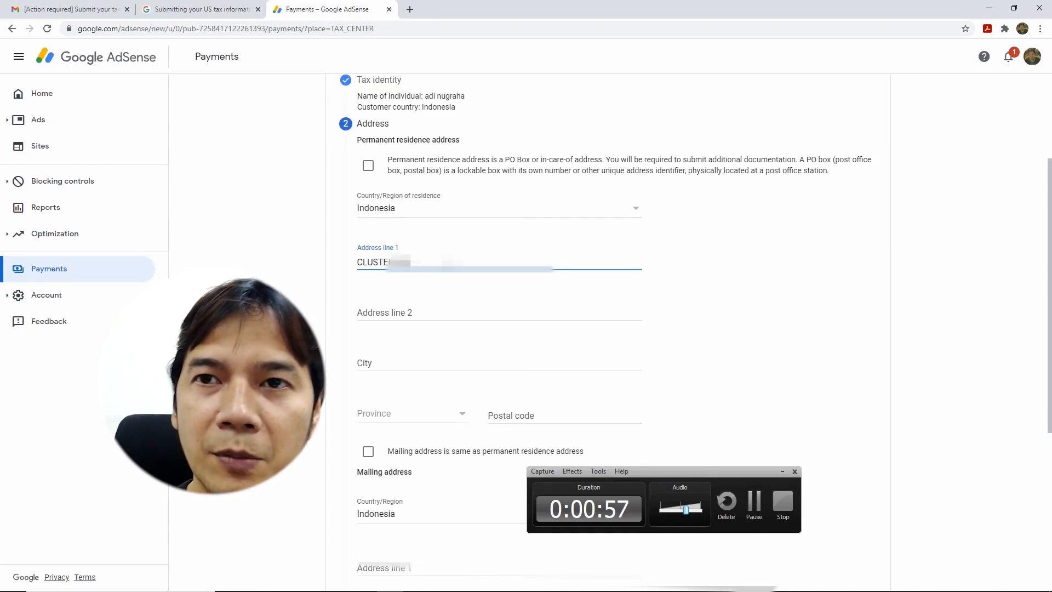
type("*****")
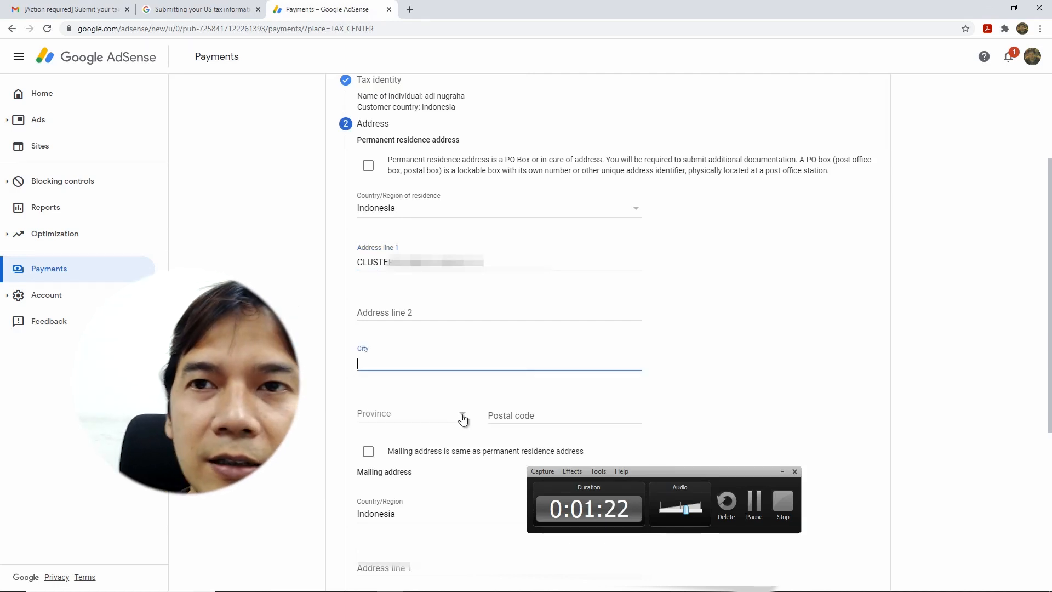
left_click(462, 415)
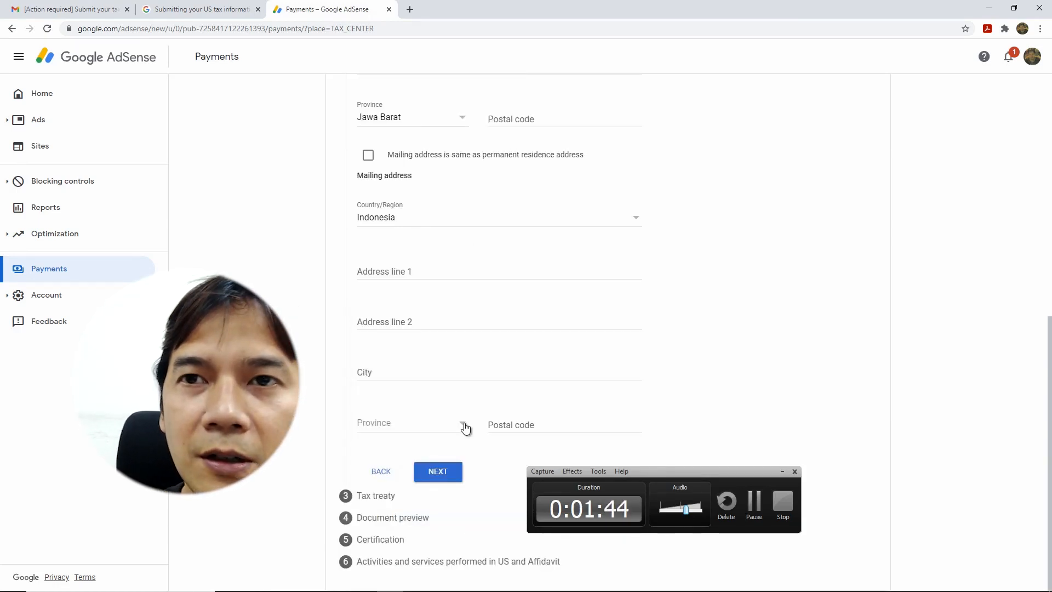
Step: Fill in the mailing address with its province and postal code, and continue to the Tax treaty section
left_click(463, 425)
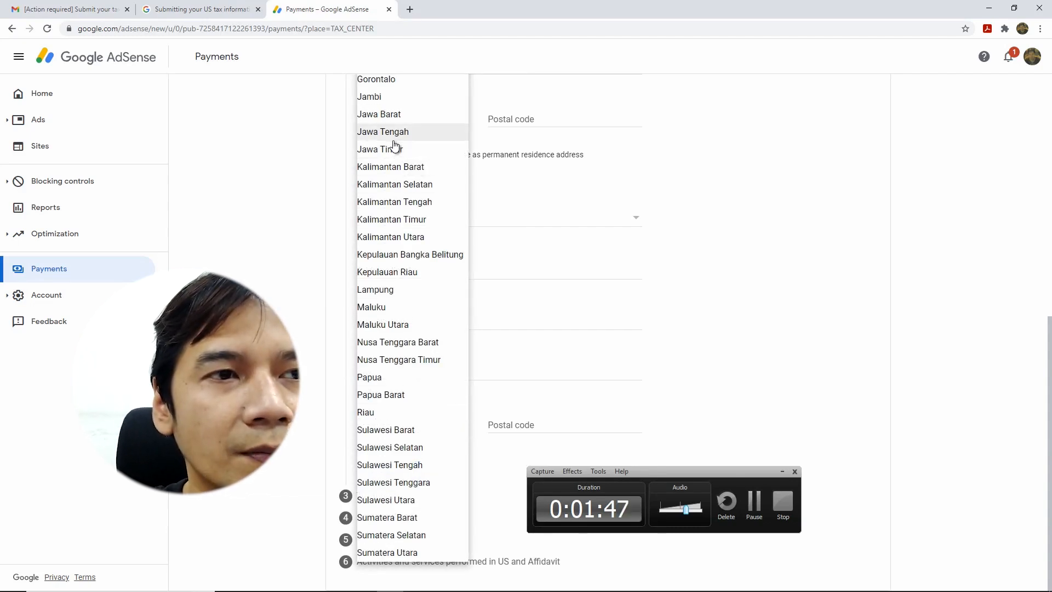
left_click(369, 115)
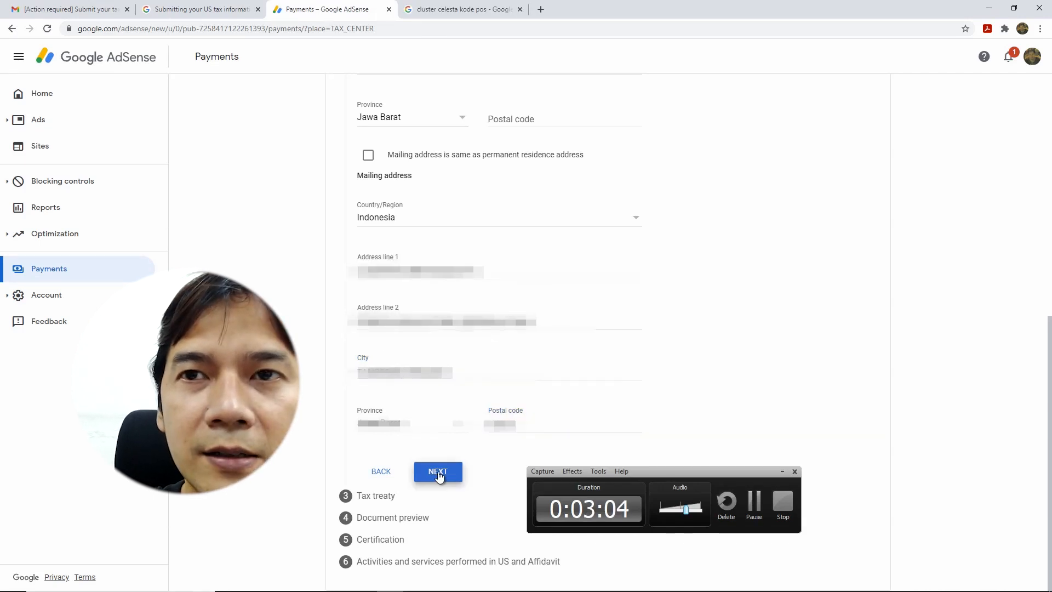
left_click(438, 473)
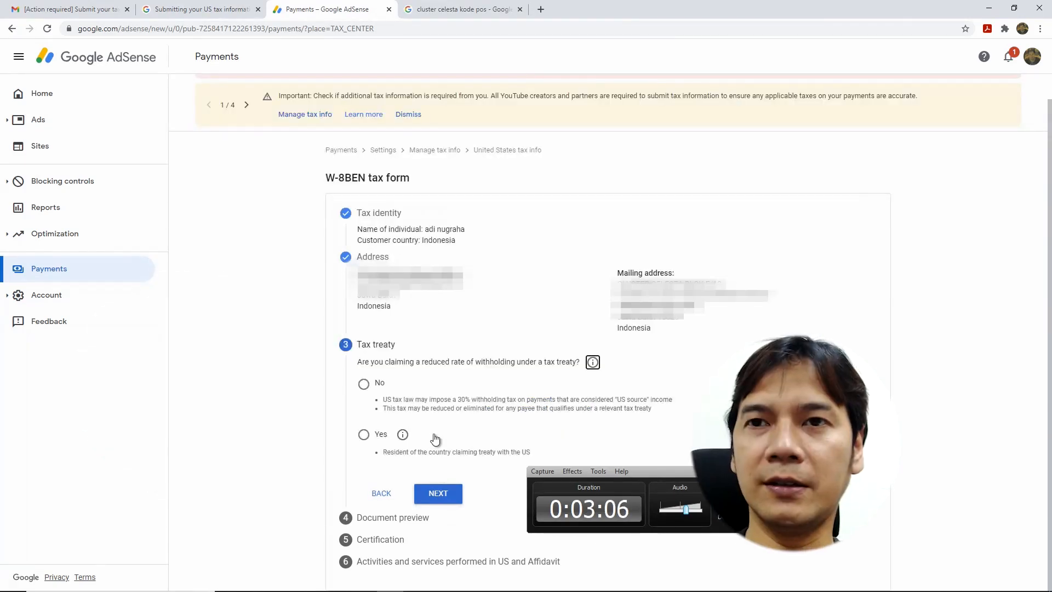
Step: Claim a reduced withholding rate under a tax treaty as a resident of Indonesia
left_click_drag(692, 471, 852, 462)
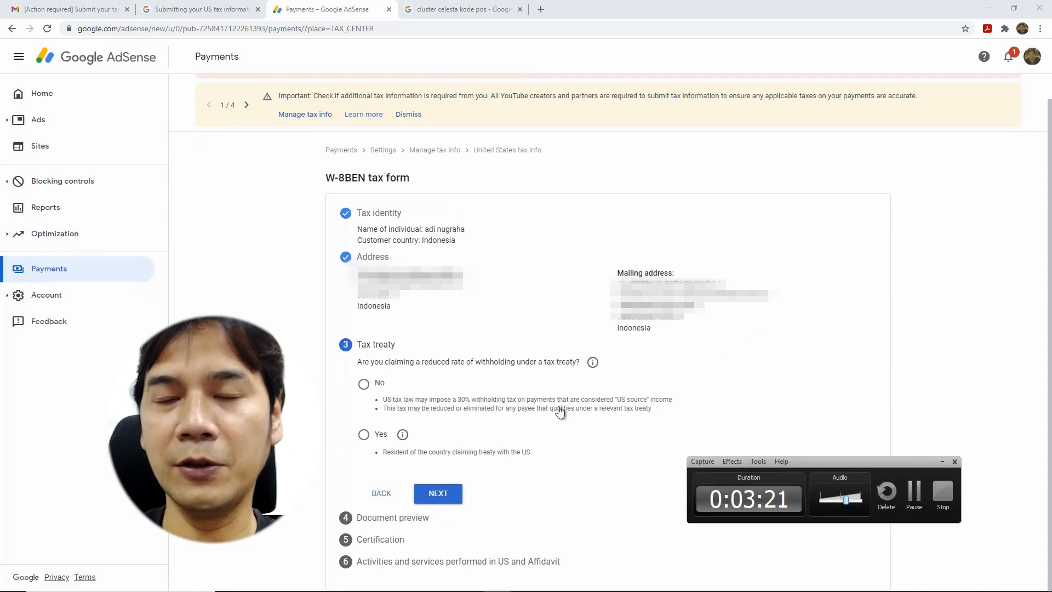
left_click(364, 434)
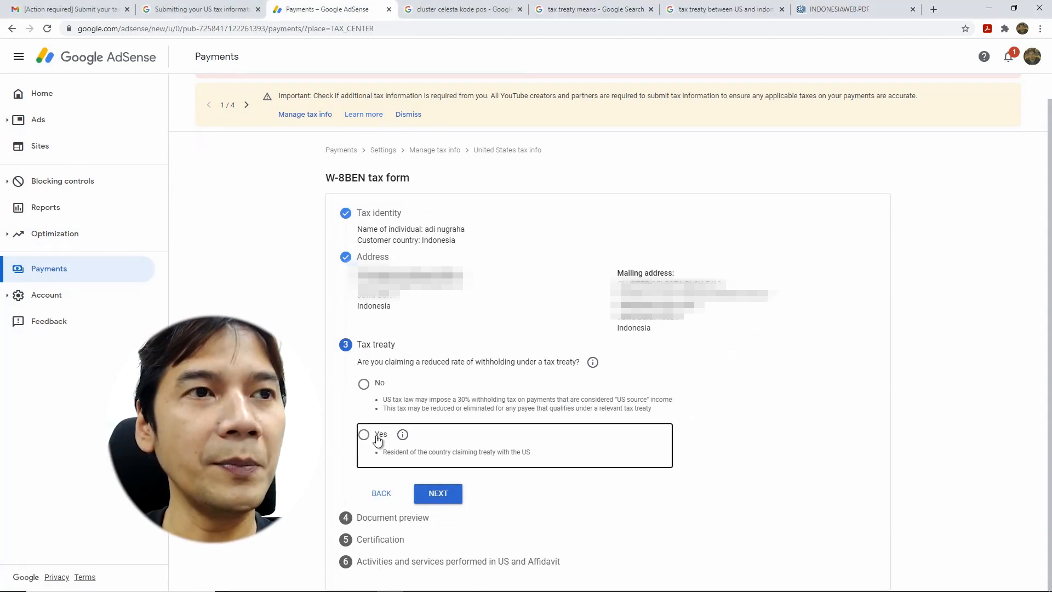
scroll(585, 368, "down", 4)
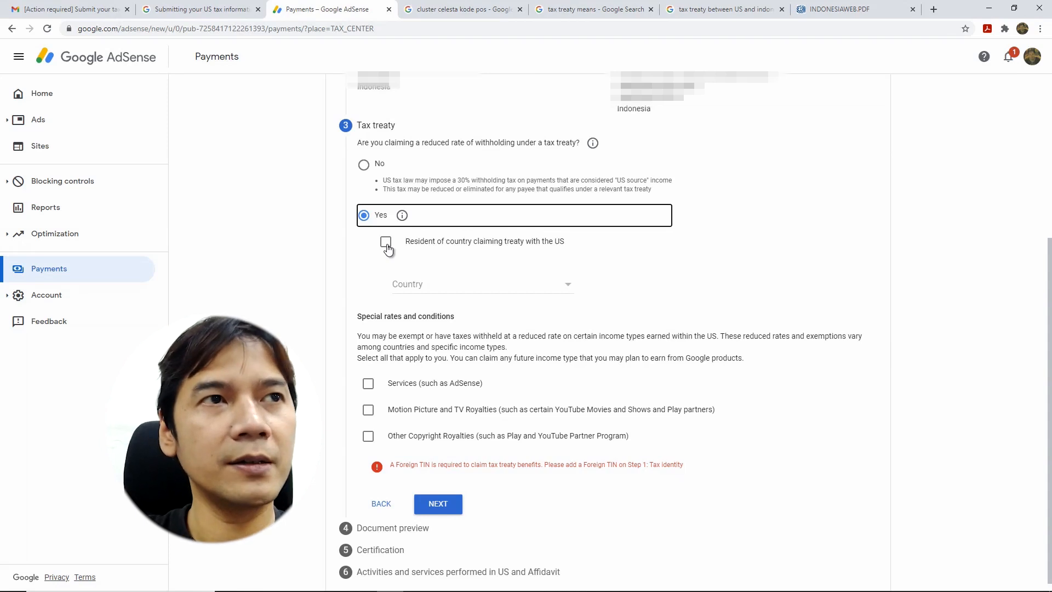
left_click(570, 291)
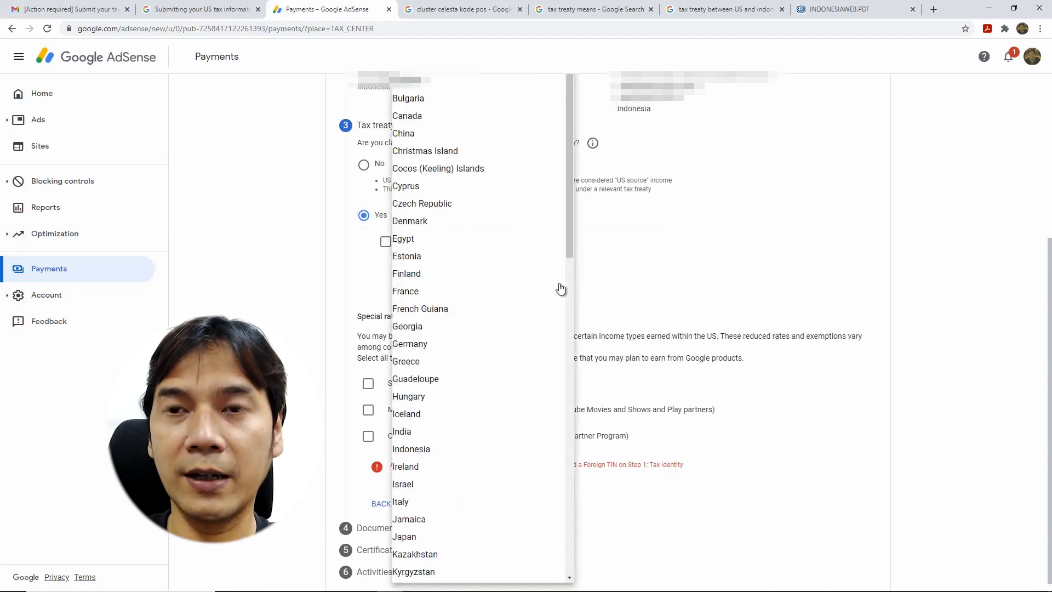
type("in")
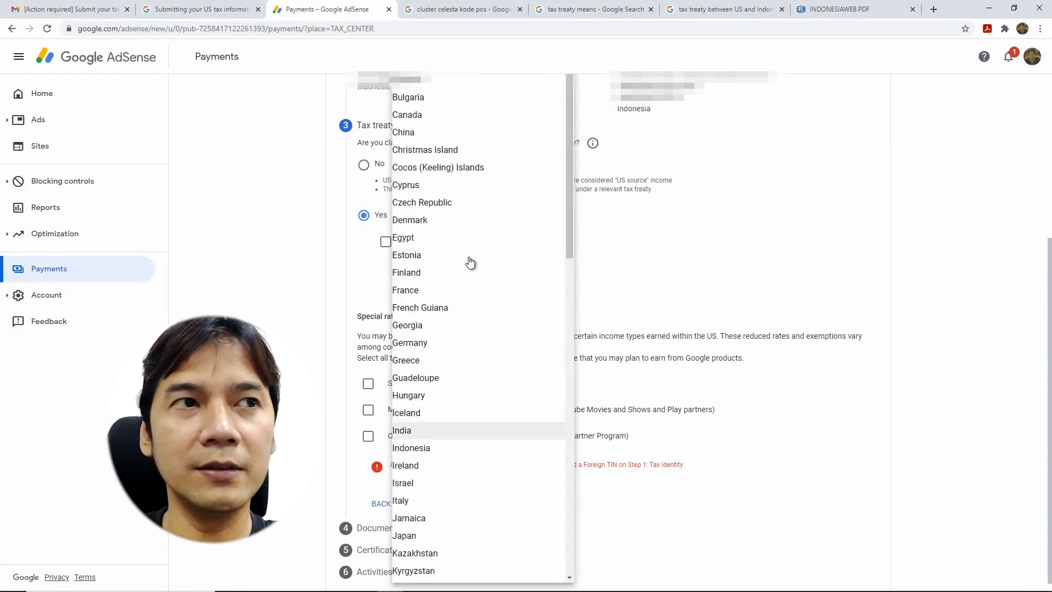
left_click(447, 449)
left_click(386, 242)
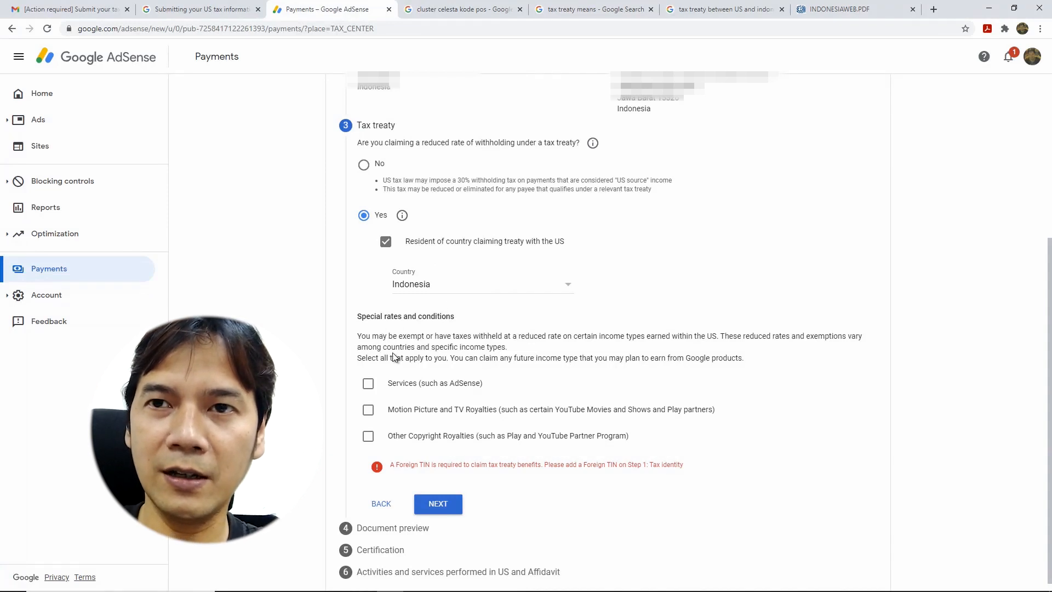
Step: Claim the Services income type under Article 8 and paragraph 1 at 0% (Reduced treaty rate), and confirm the treaty terms are met
left_click(368, 383)
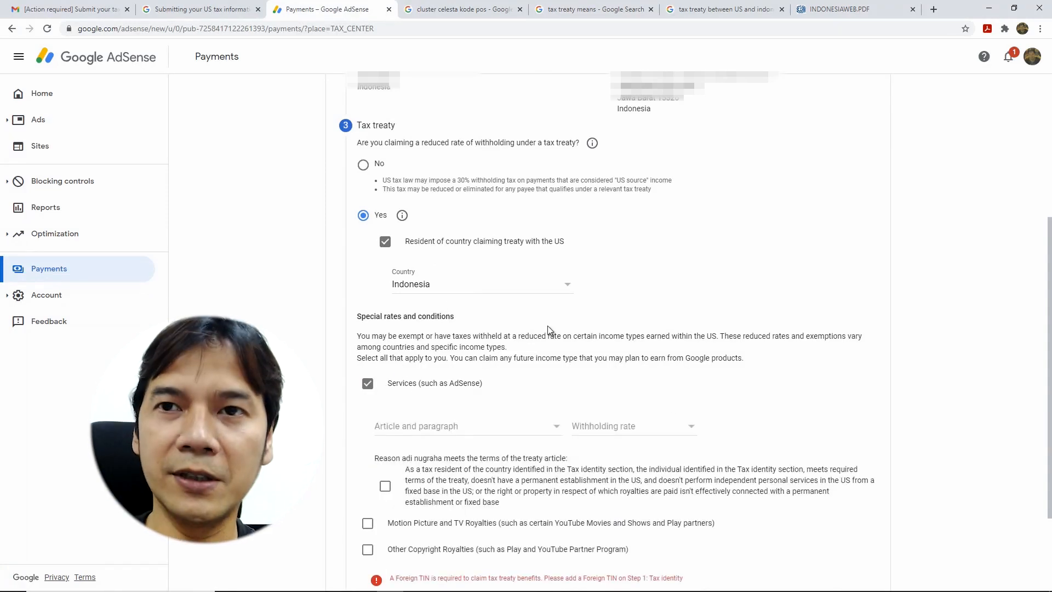
scroll(560, 321, "down", 2)
scroll(568, 227, "down", 1)
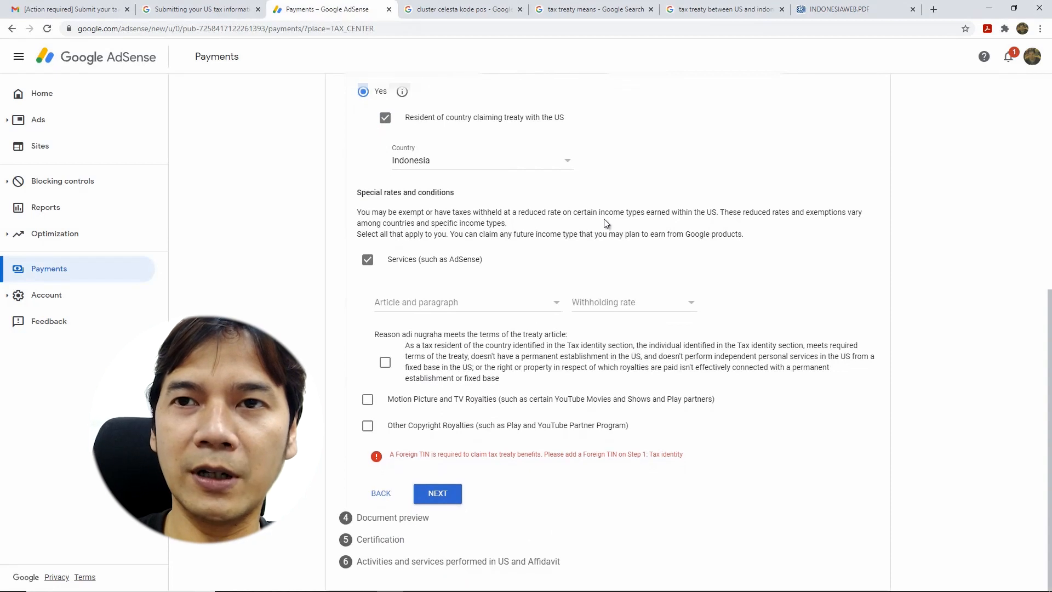
left_click(448, 303)
left_click(431, 322)
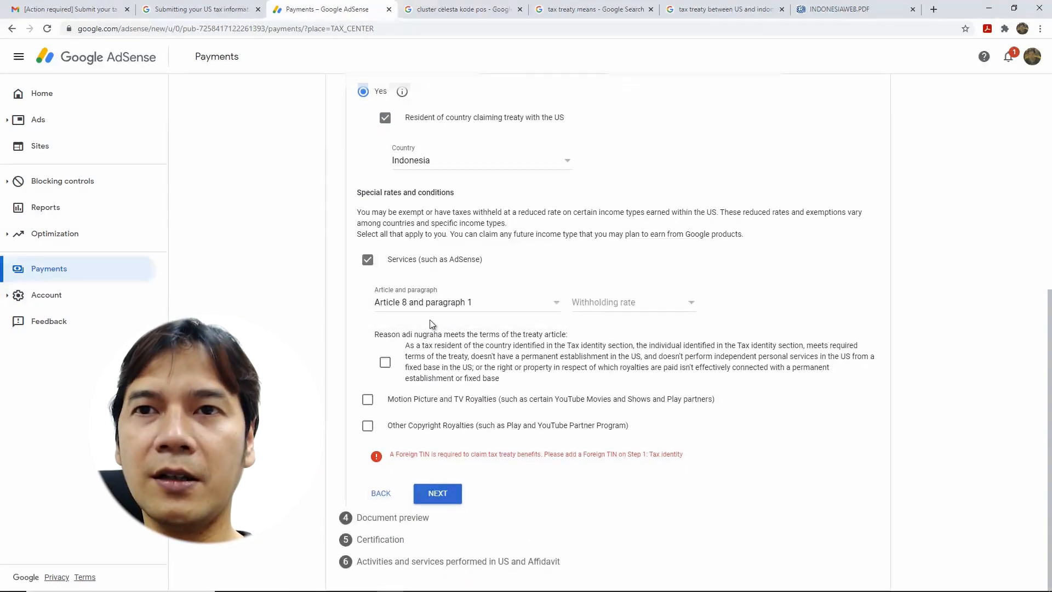
left_click(677, 303)
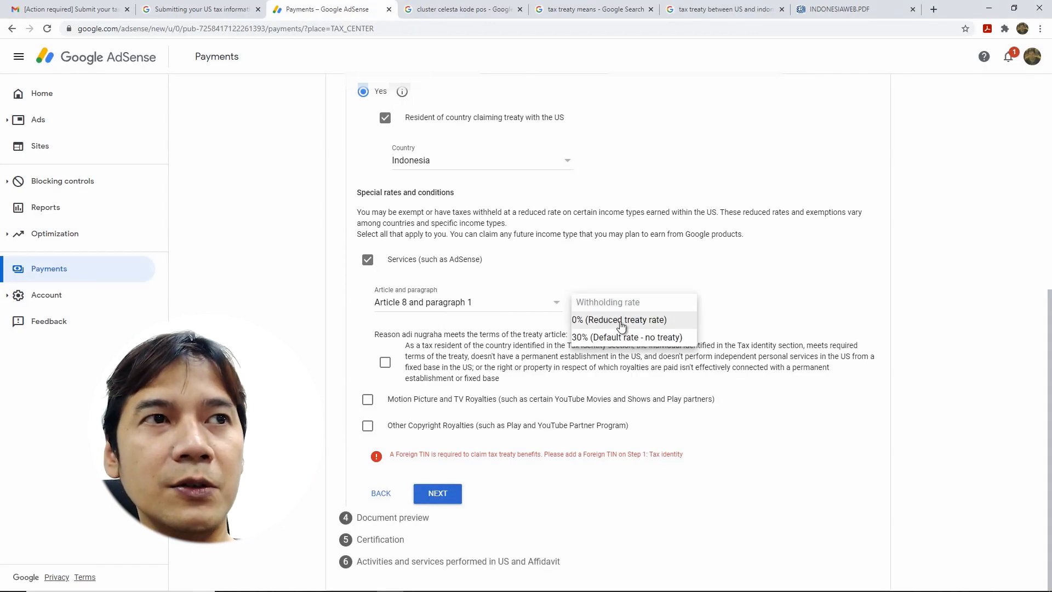
left_click(651, 323)
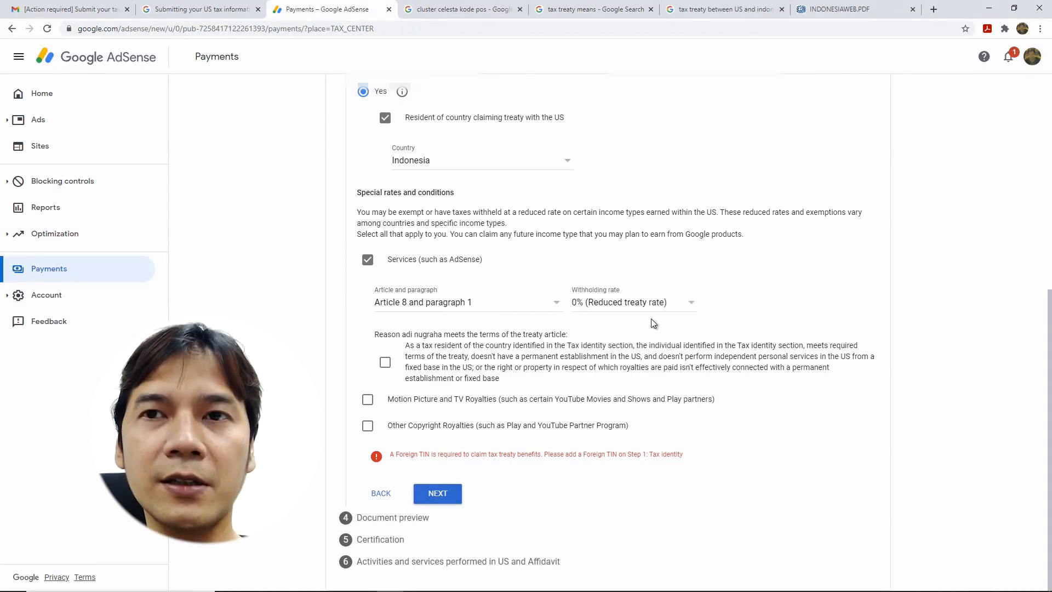
left_click(386, 362)
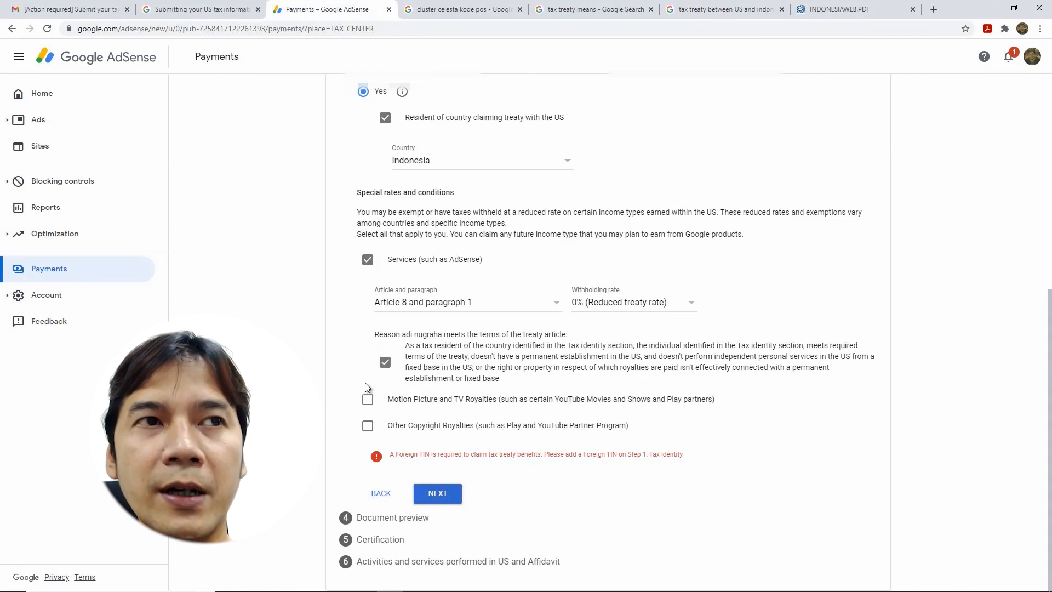
Step: Claim Motion Picture and TV Royalties under Article 13 and paragraph 2 at 10% (Reduced treaty rate), confirming the treaty terms are met
left_click(366, 401)
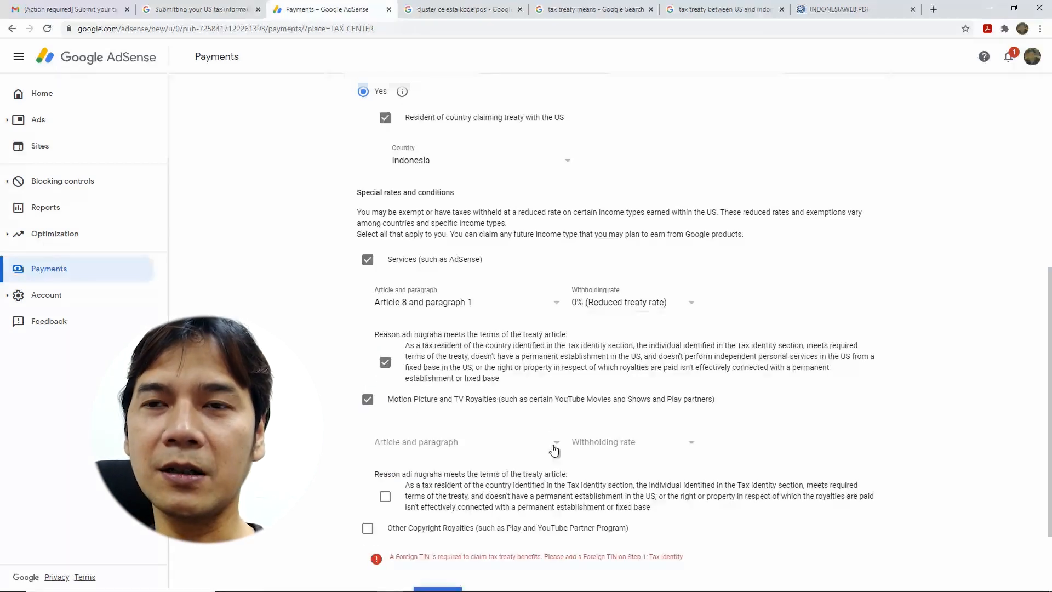
scroll(630, 428, "down", 2)
left_click(557, 340)
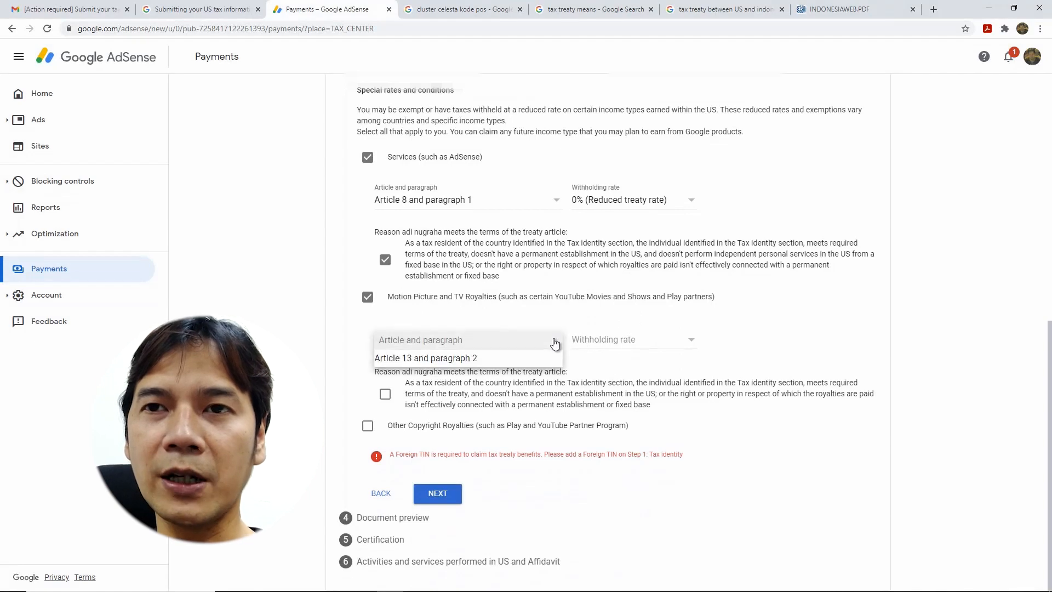
left_click(485, 357)
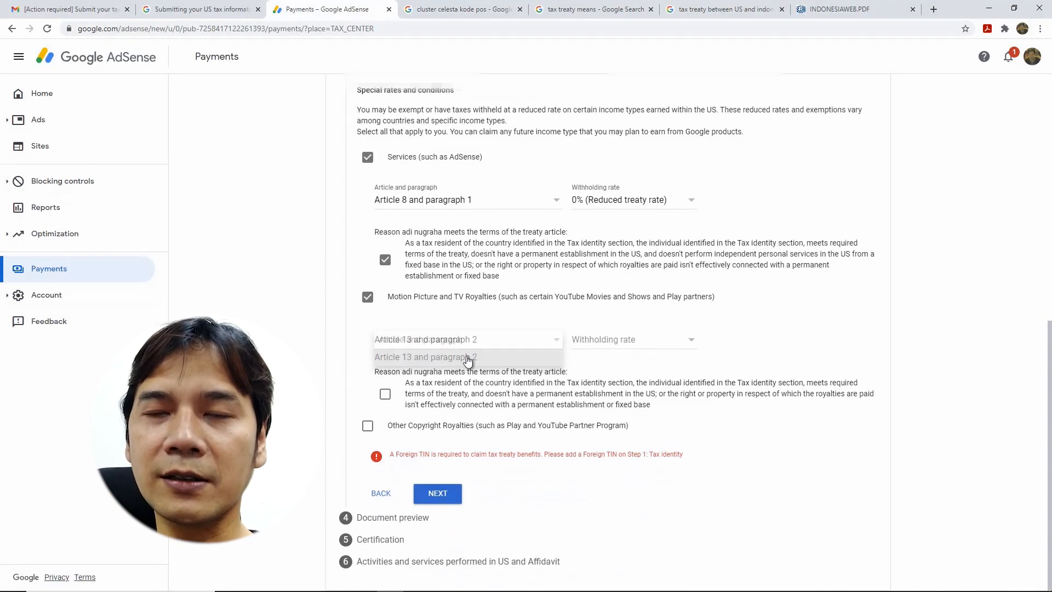
left_click(669, 344)
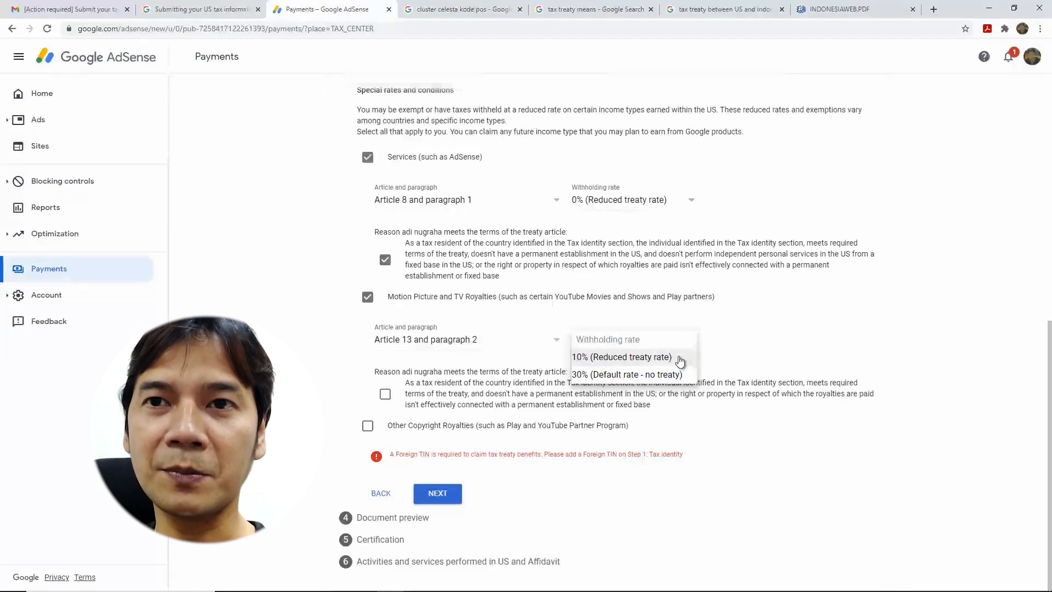
left_click(680, 357)
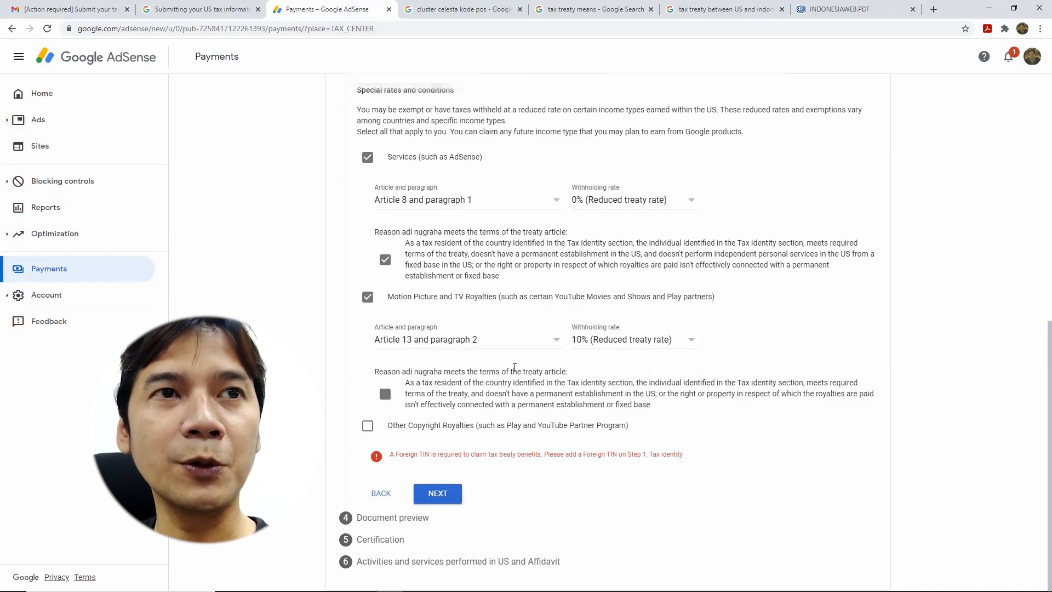
Step: Claim Other Copyright Royalties under Article 13 and paragraph 2 at 10% (Reduced treaty rate), confirming the treaty terms are met
left_click(368, 427)
scroll(609, 347, "down", 2)
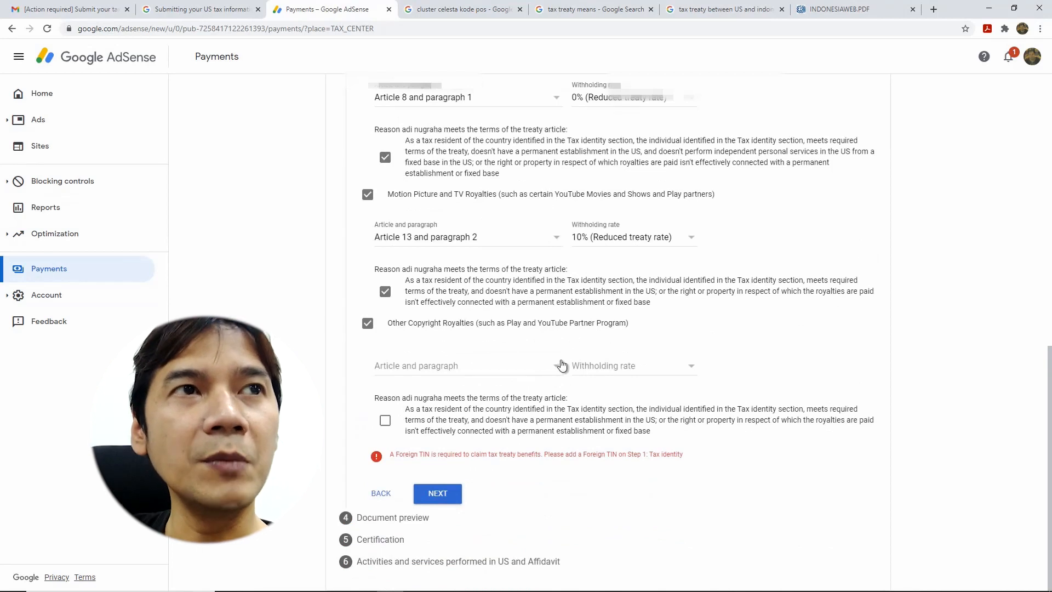
left_click(519, 372)
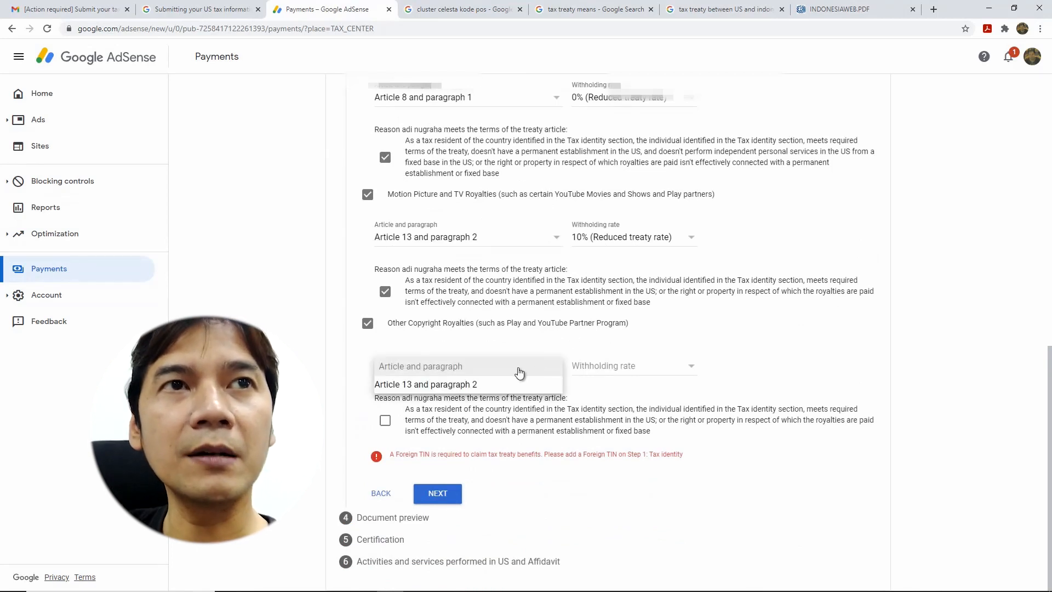
left_click(449, 386)
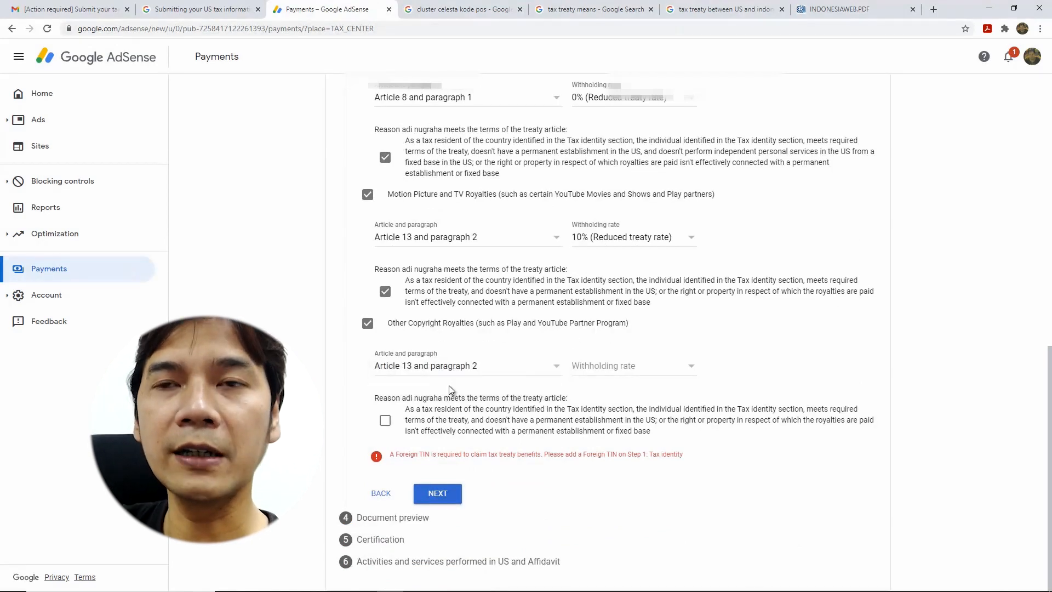
left_click(617, 367)
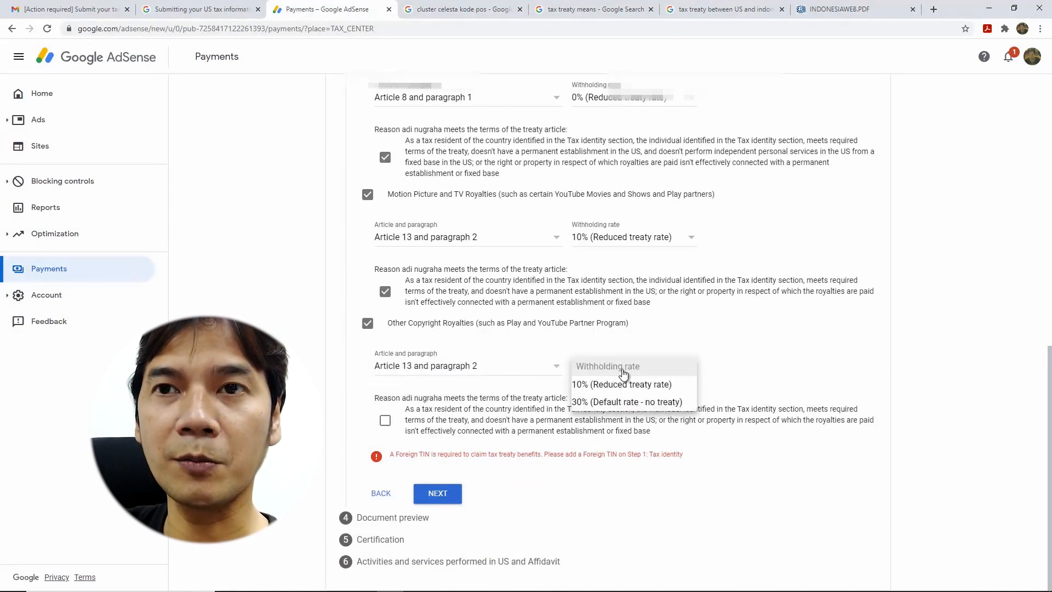
left_click(666, 385)
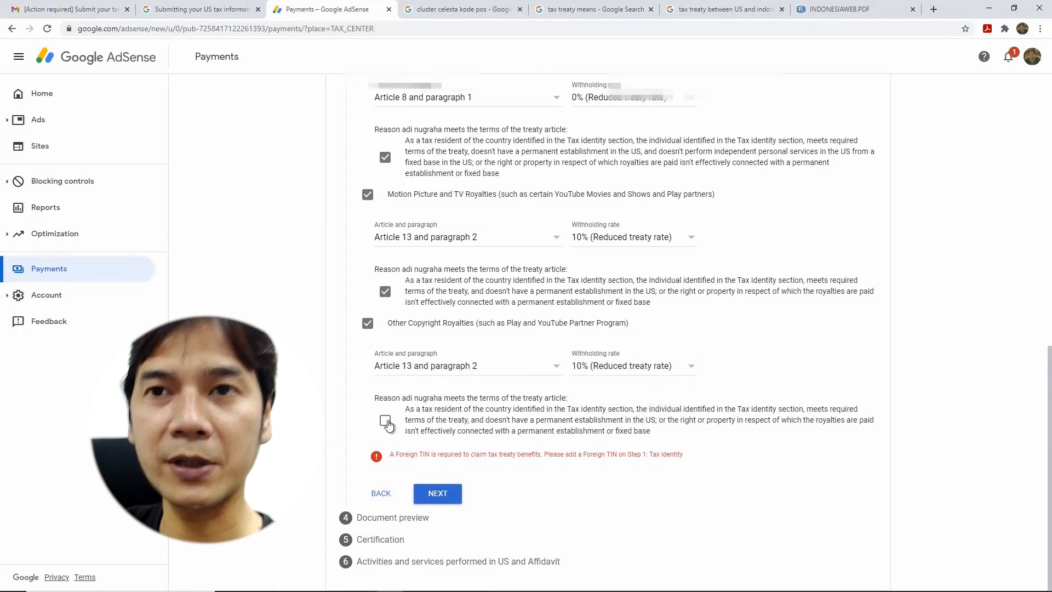
left_click(630, 370)
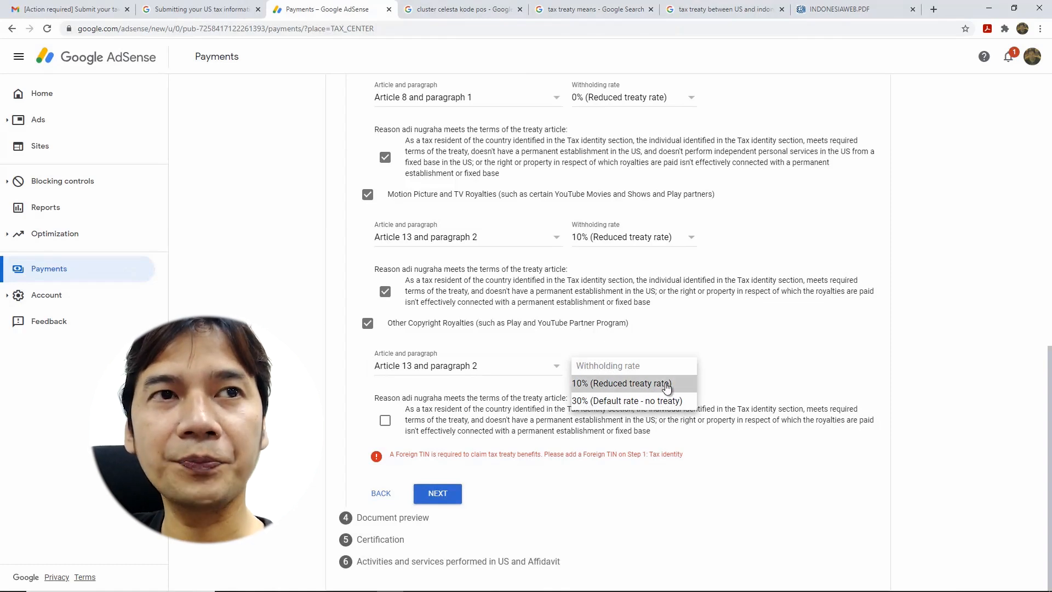
left_click(666, 385)
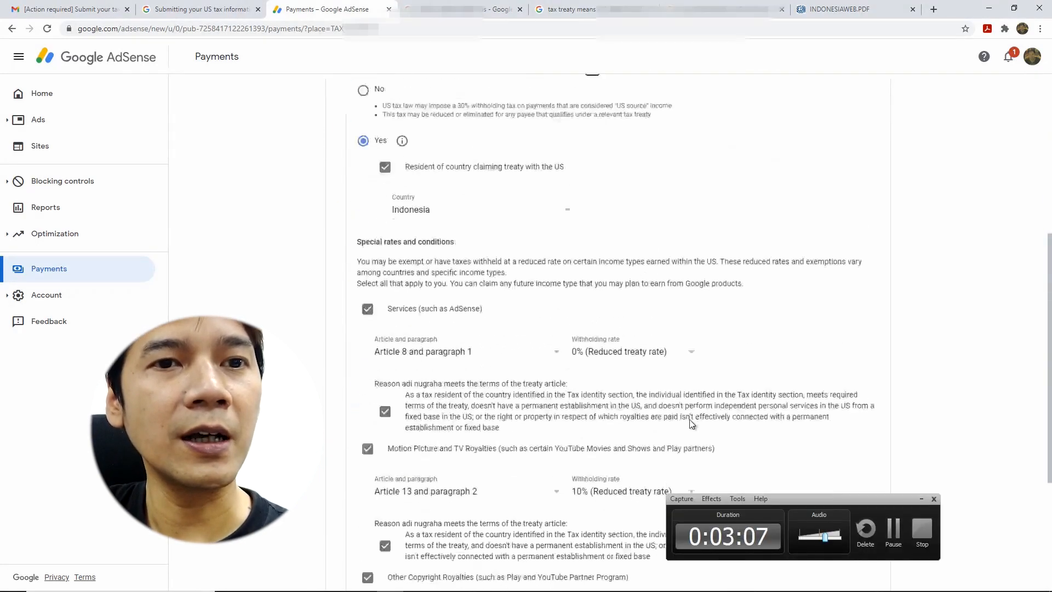
Step: Submit the tax treaty claims and confirm that the generated W-8BEN documents were reviewed and are true, correct and complete
scroll(690, 425, "down", 4)
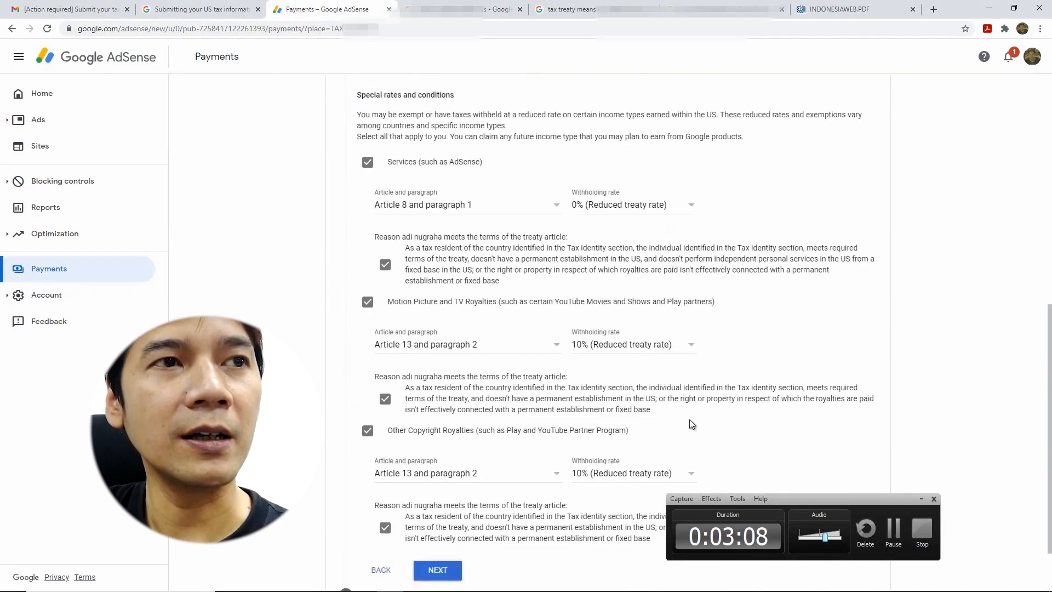
left_click(441, 498)
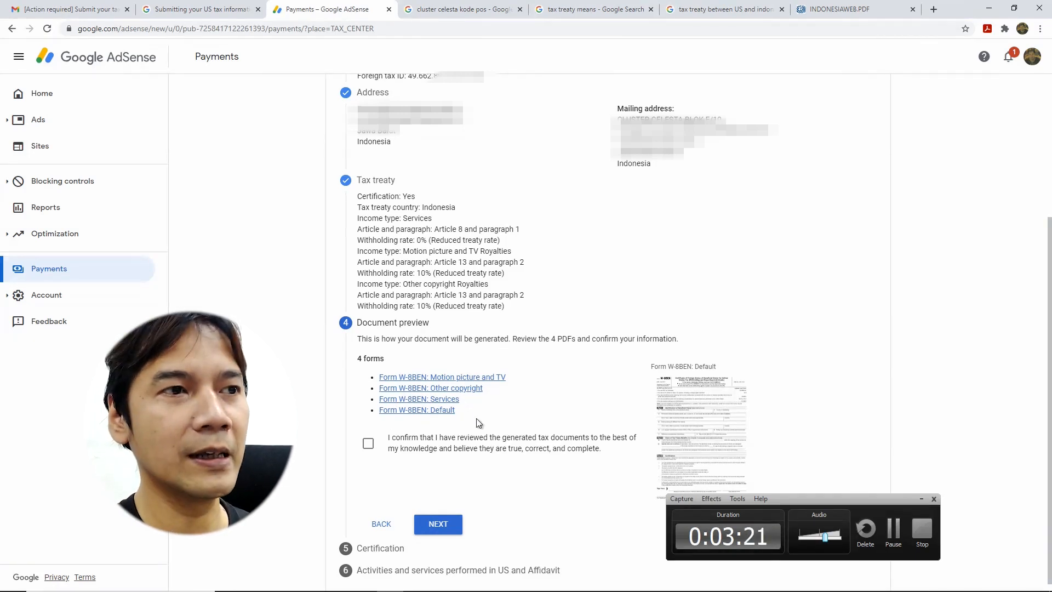
left_click(367, 445)
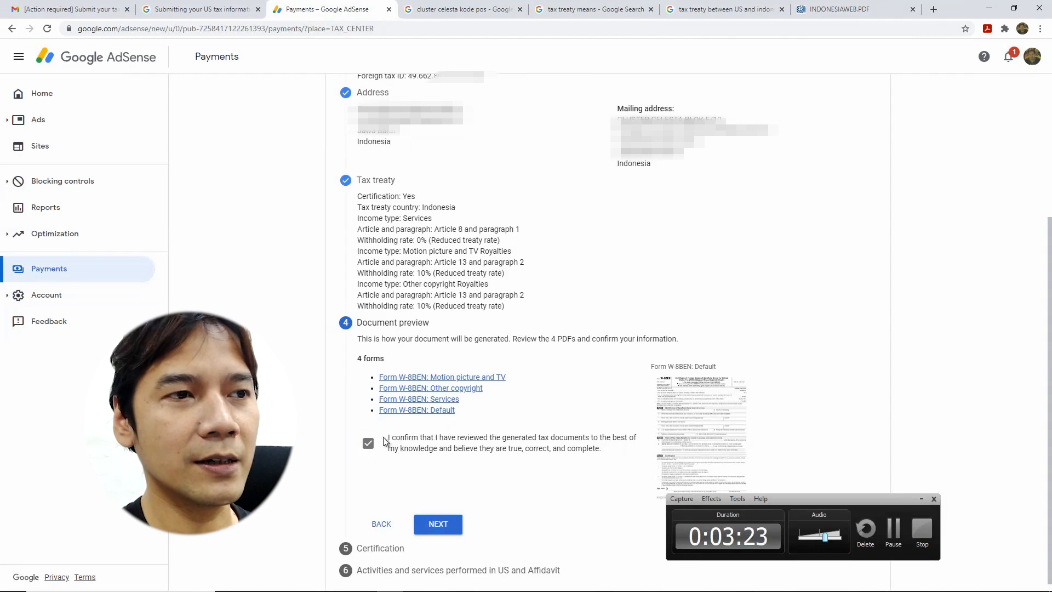
Step: Accept the document preview and complete the Certification with the full legal name, signing as the listed person on their own behalf
scroll(422, 496, "down", 1)
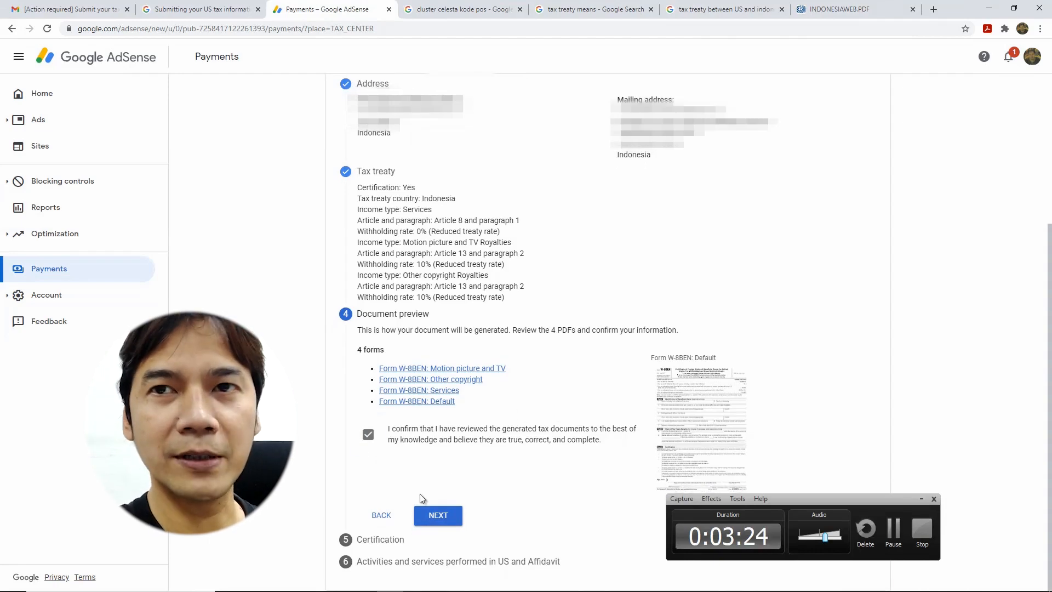
left_click(438, 516)
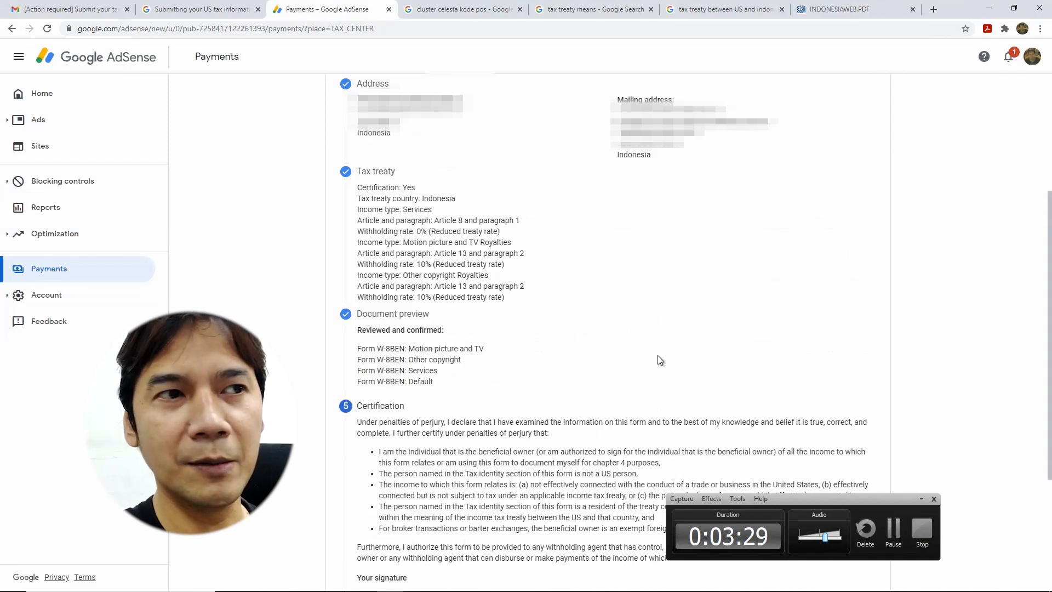
scroll(689, 366, "down", 4)
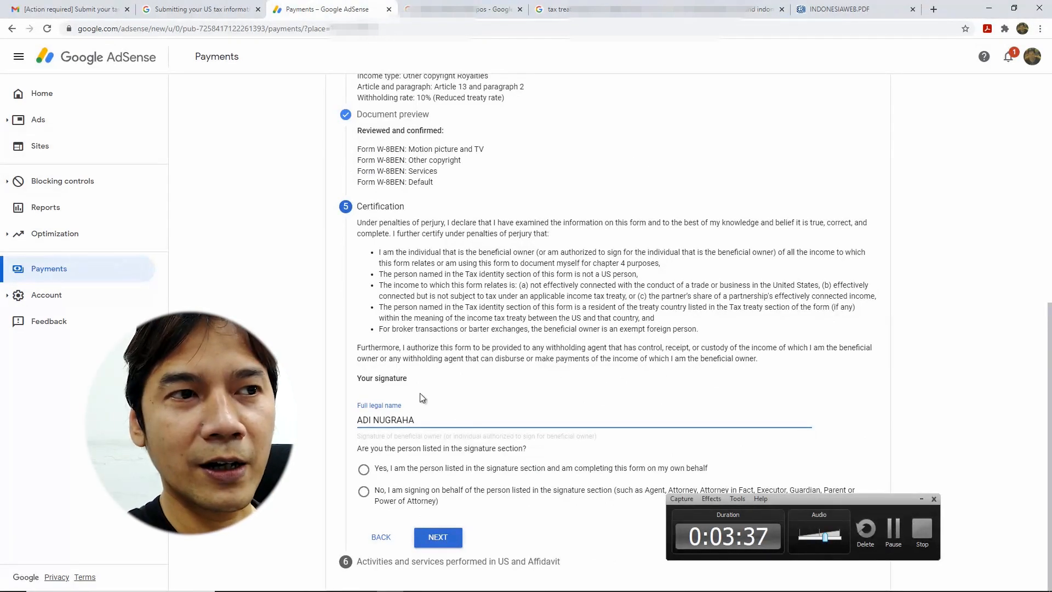
left_click(362, 471)
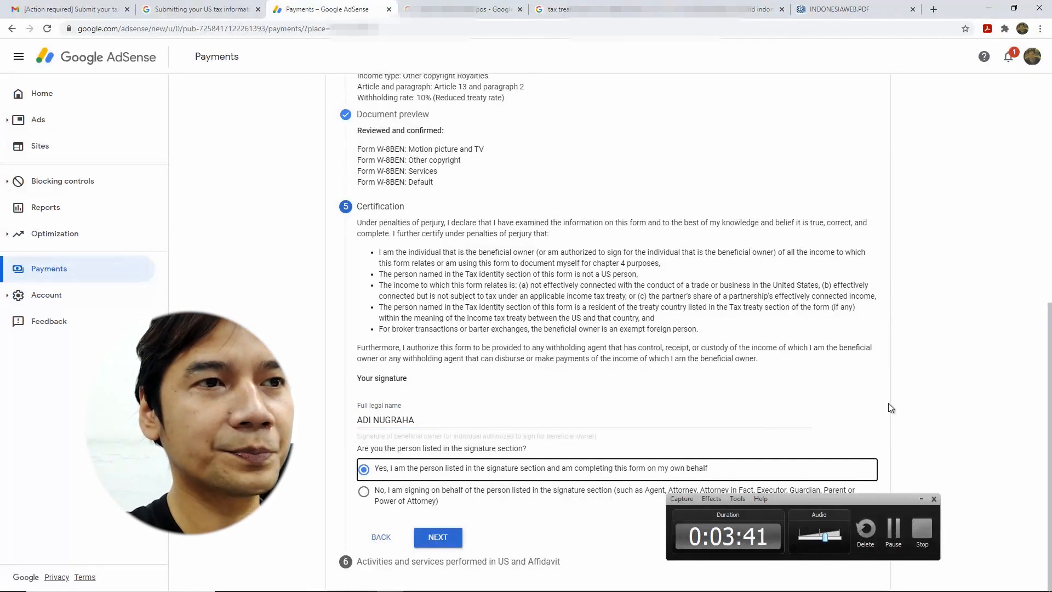
left_click(431, 543)
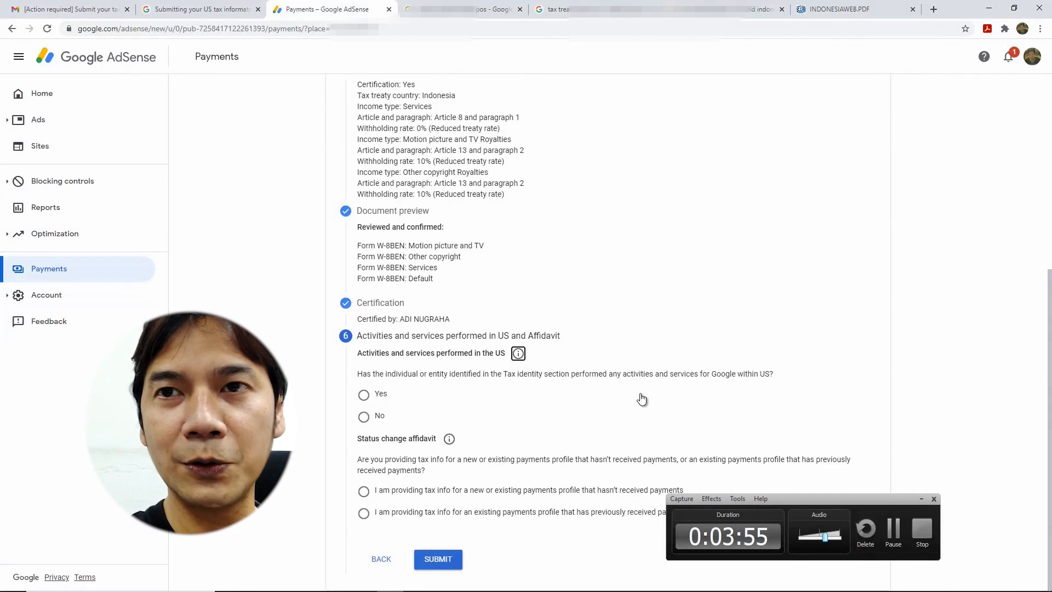
Step: Answer No to activities and services performed for Google within the US, and certify that the services are performed solely outside the US
left_click(364, 417)
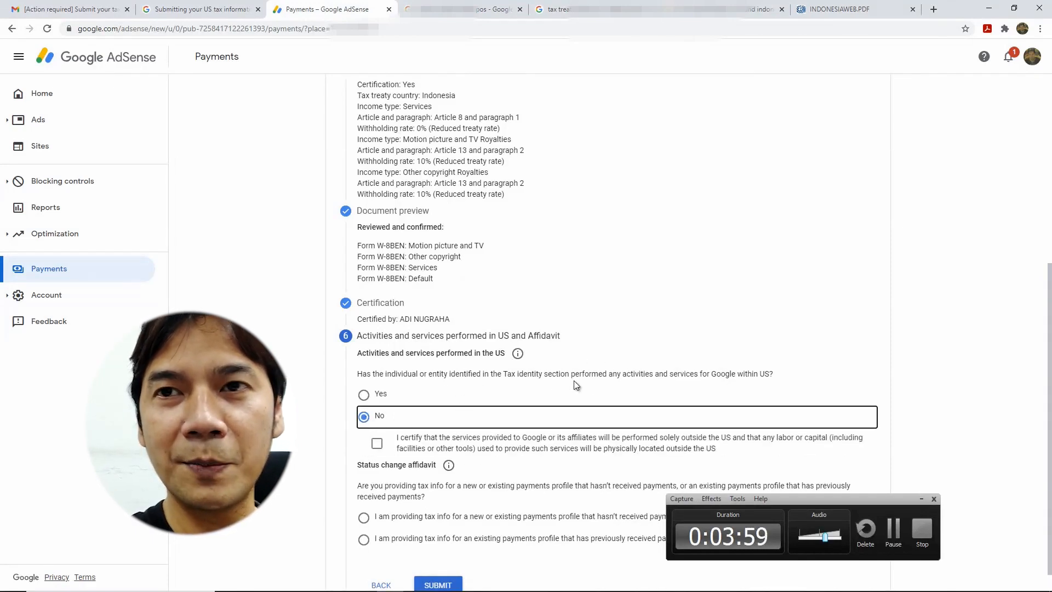
scroll(952, 369, "down", 1)
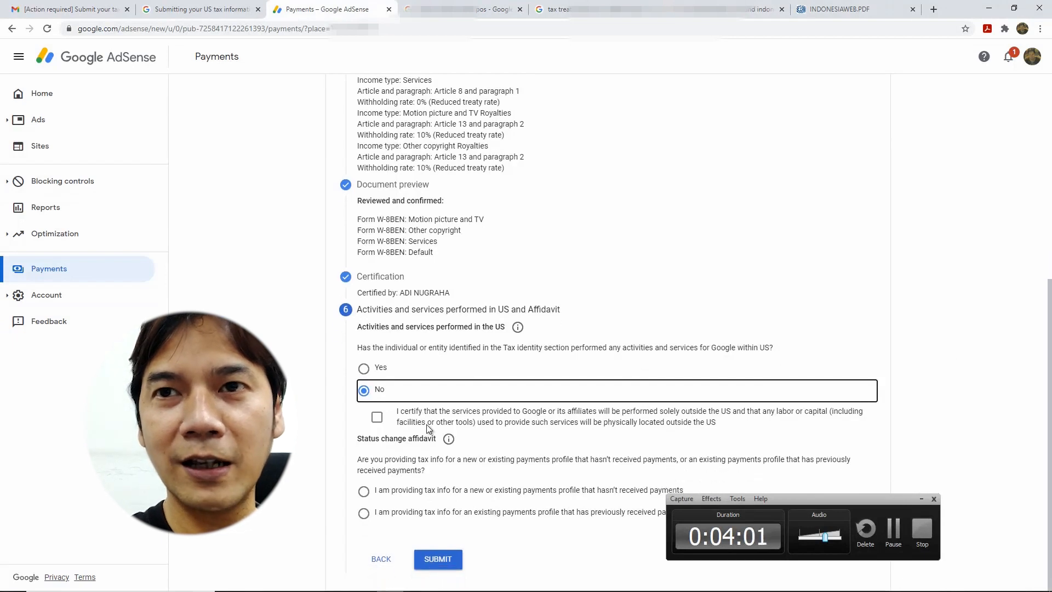
left_click(401, 415)
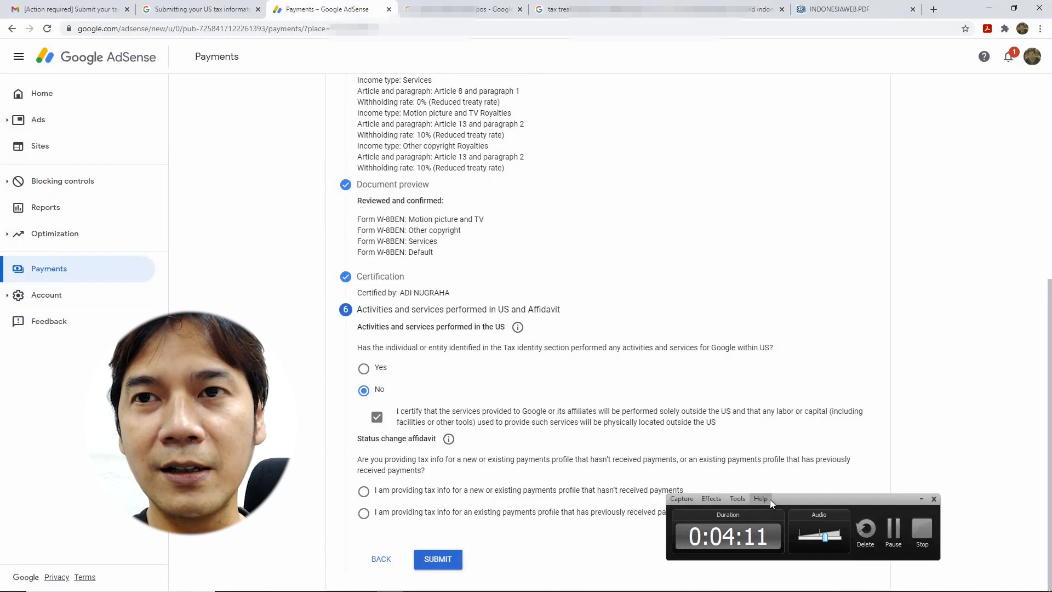
Step: Declare an existing payments profile that previously received payments, affirm the information is unchanged from January 1, 2020, and submit the tax form
left_click(364, 513)
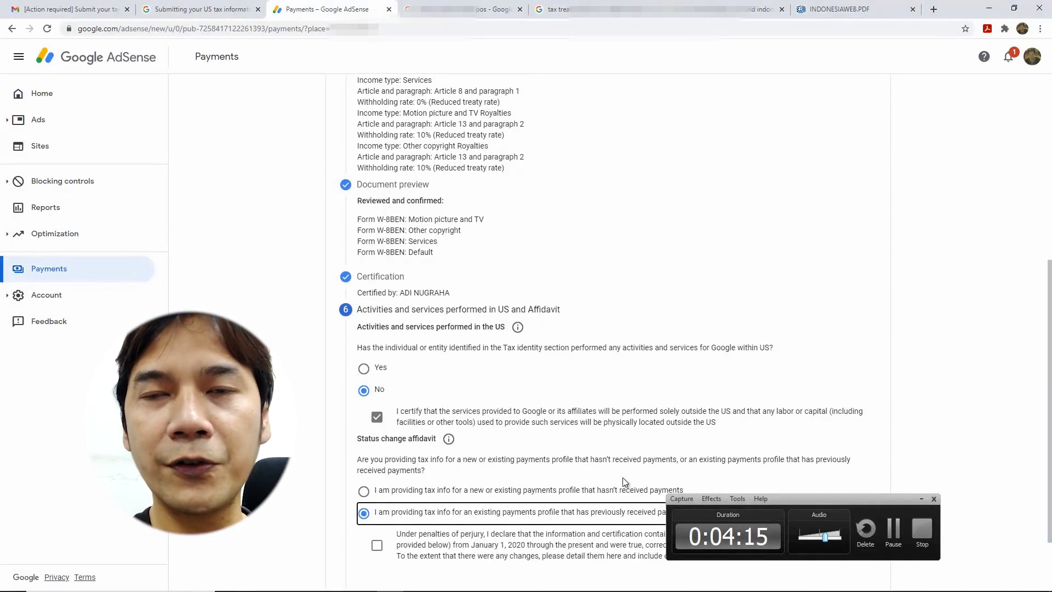
left_click(377, 547)
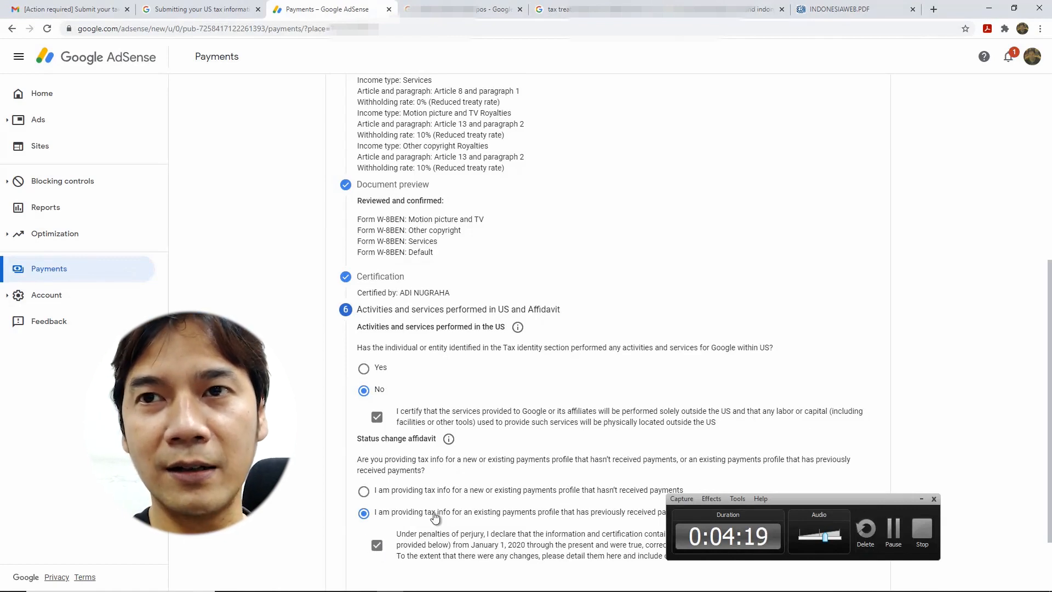
left_click_drag(794, 504, 857, 325)
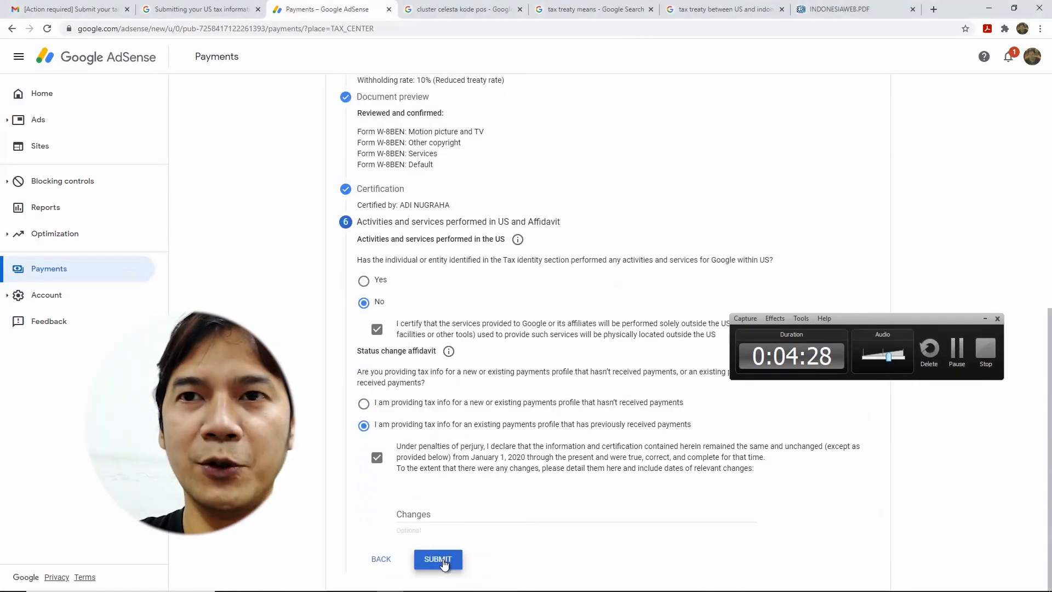
left_click(441, 559)
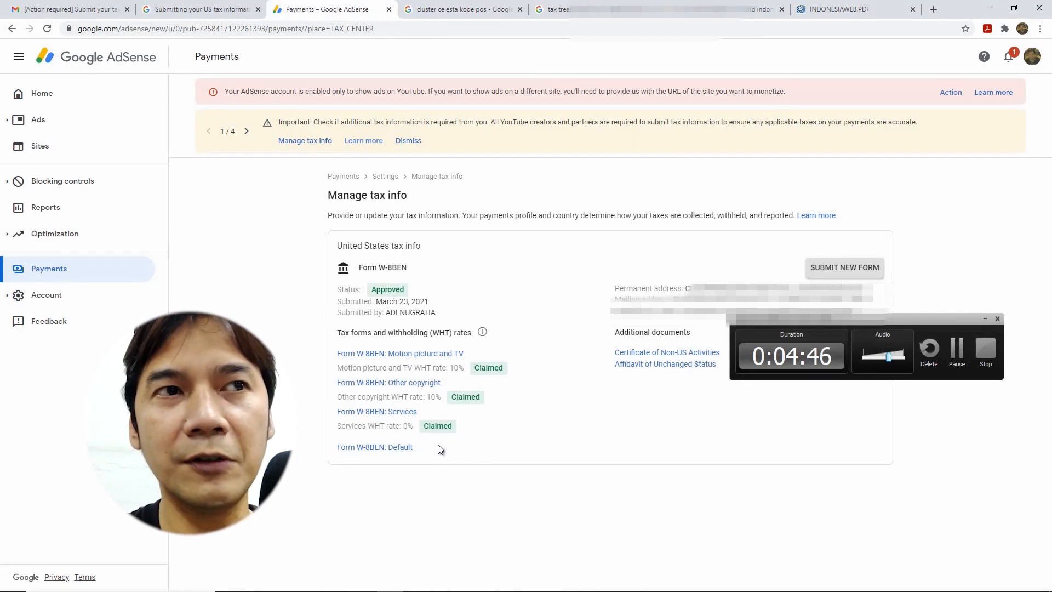
left_click_drag(905, 321, 851, 478)
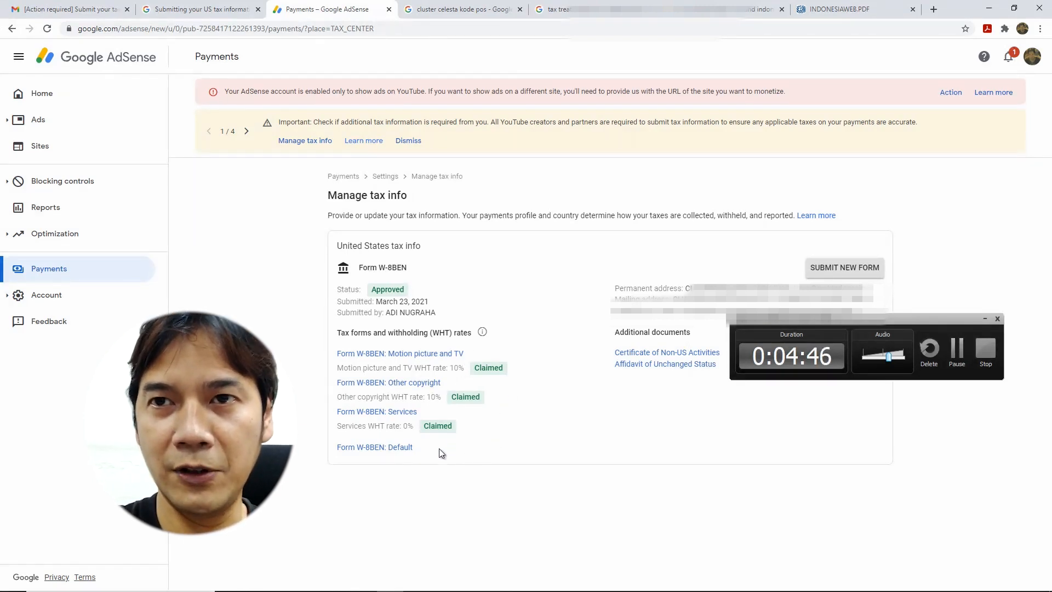
left_click_drag(904, 324, 850, 481)
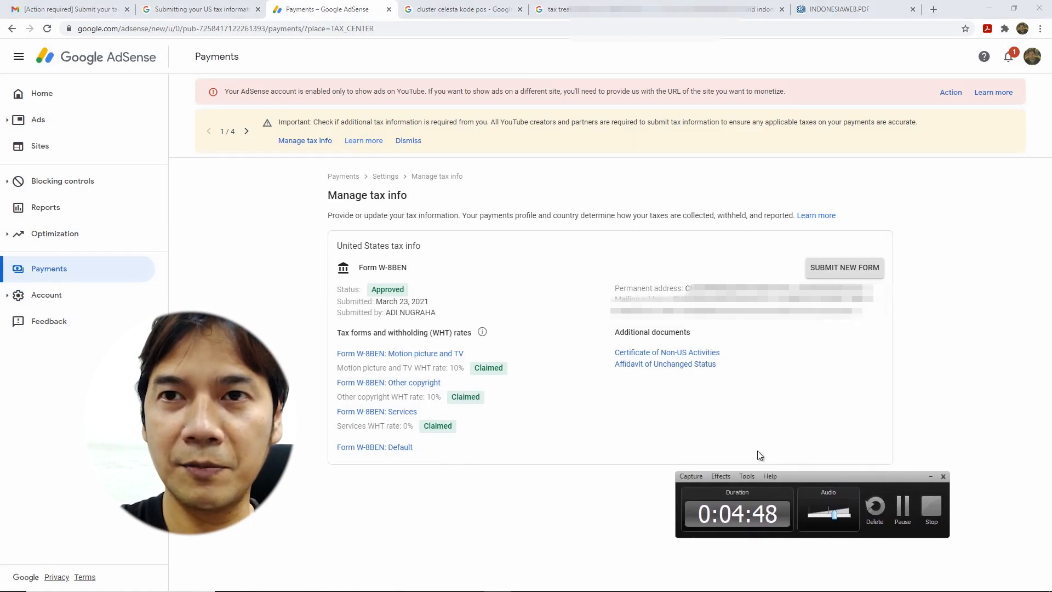